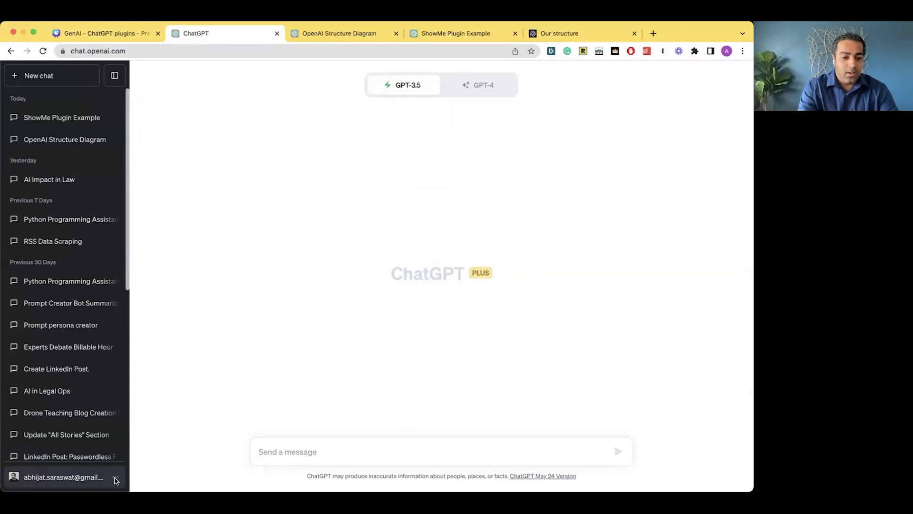
- Check in the settings' beta features that Browse with Bing and Plugins are turned on
click(116, 479)
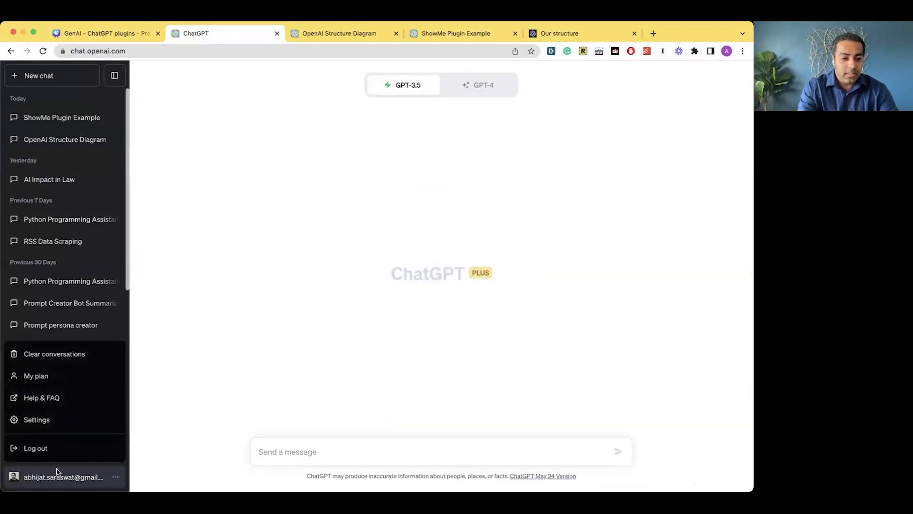
click(36, 421)
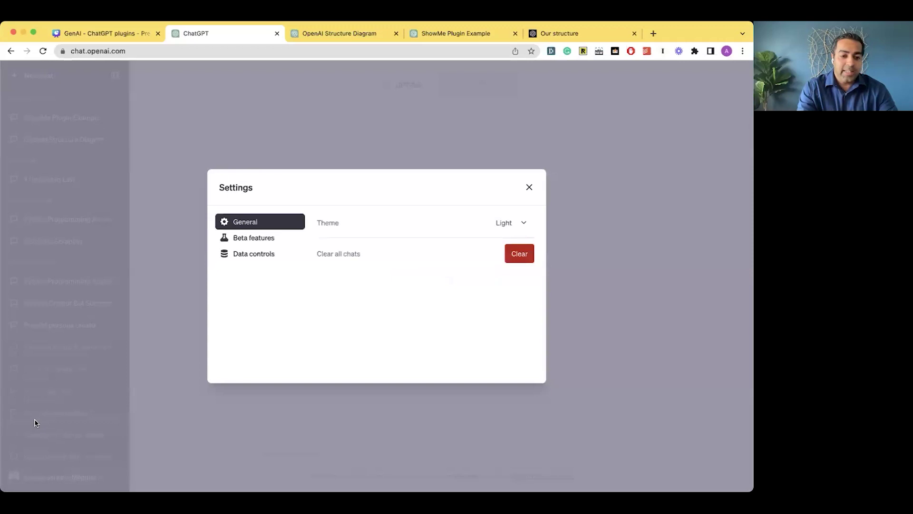
click(257, 240)
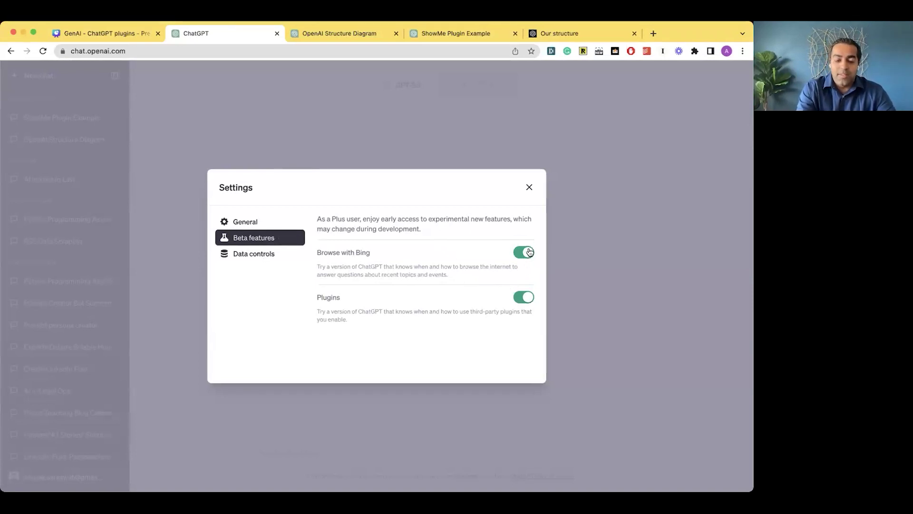
click(529, 188)
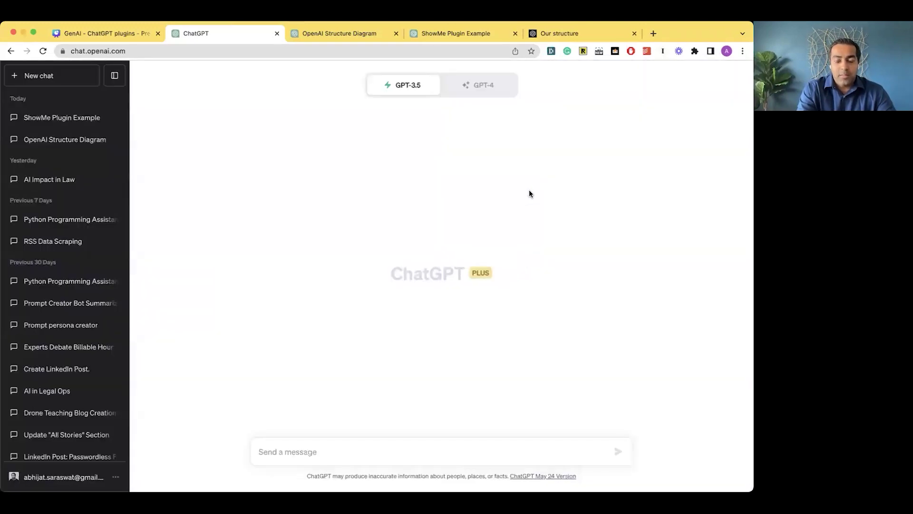
- Switch the new chat to the GPT-4 model in Plugins mode
click(469, 87)
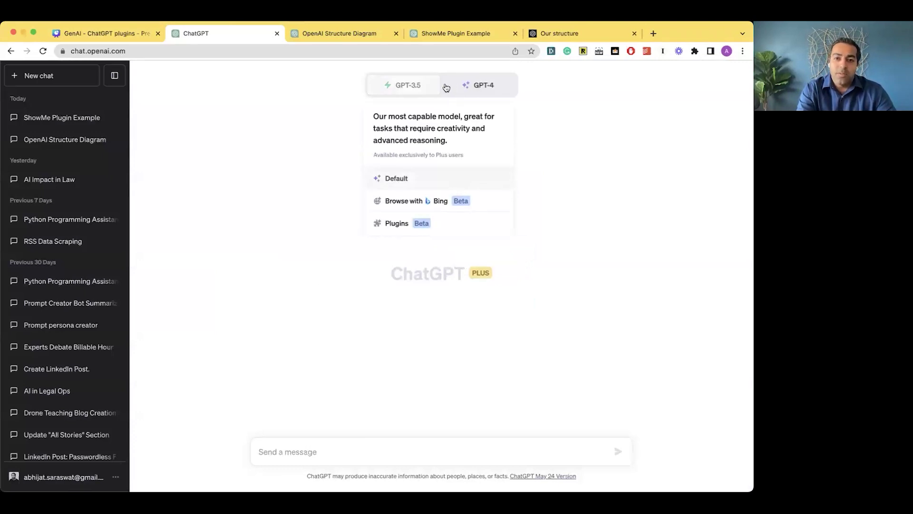
click(398, 88)
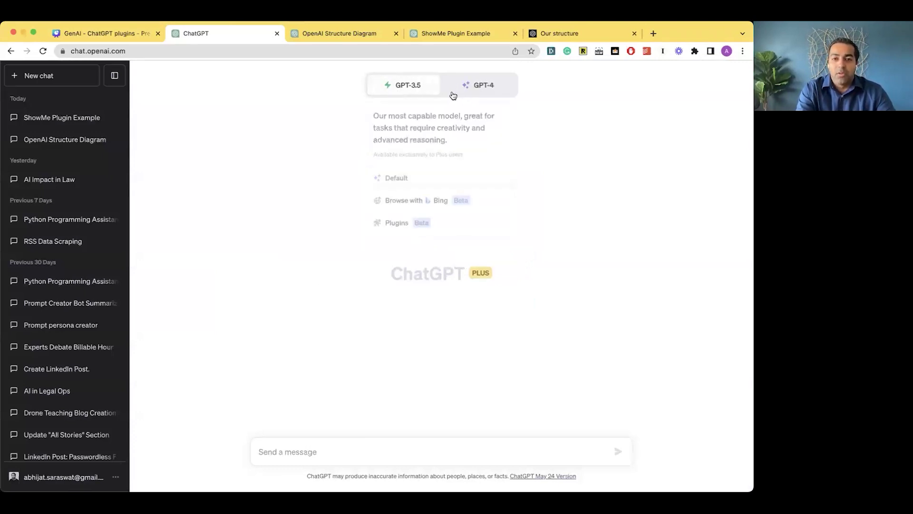
mouse_move(408, 97)
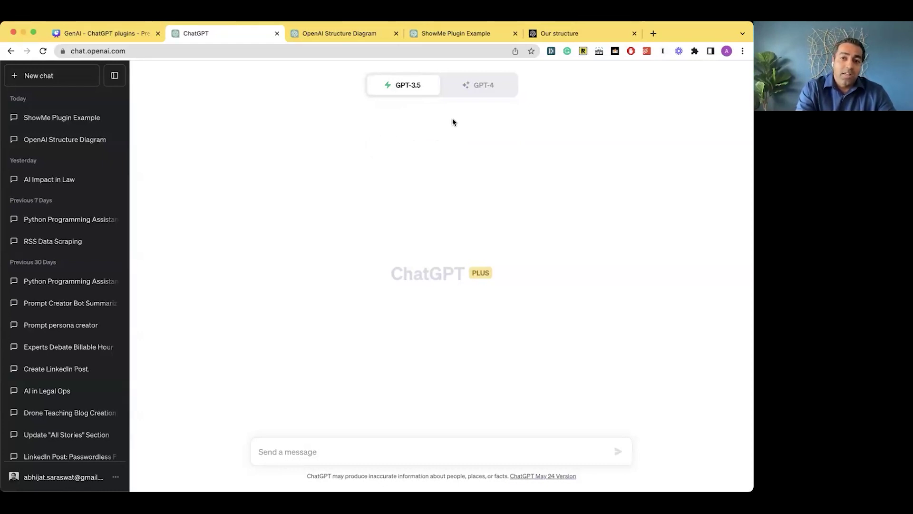
click(493, 94)
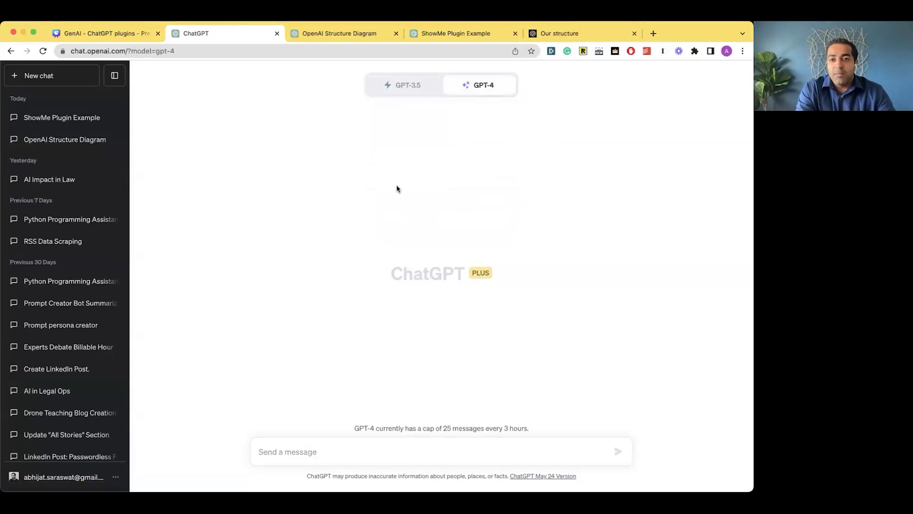
mouse_move(481, 86)
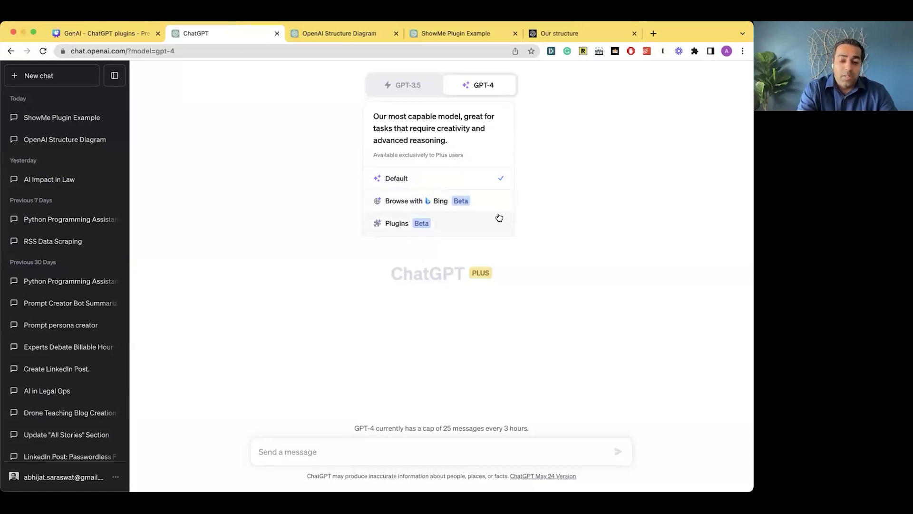
click(406, 225)
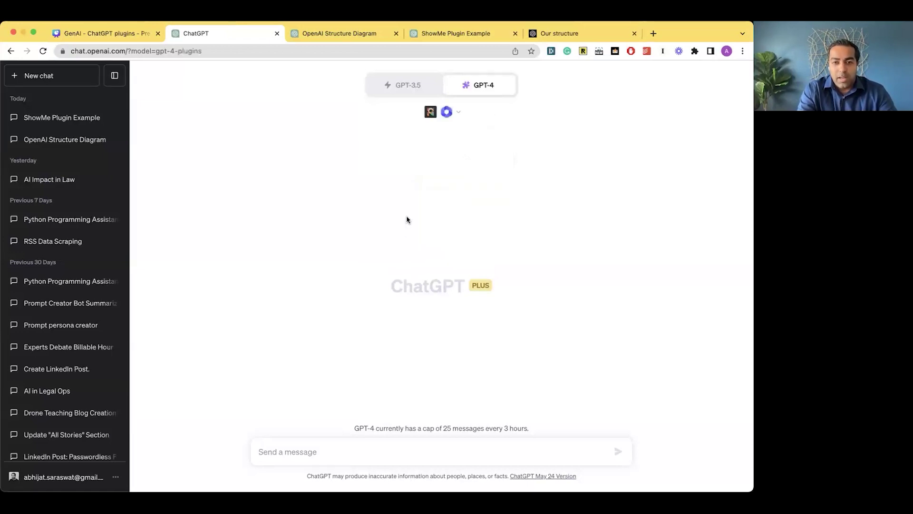
- Disable the Prompt Perfect and WebPilot plugins for the new chat
click(458, 113)
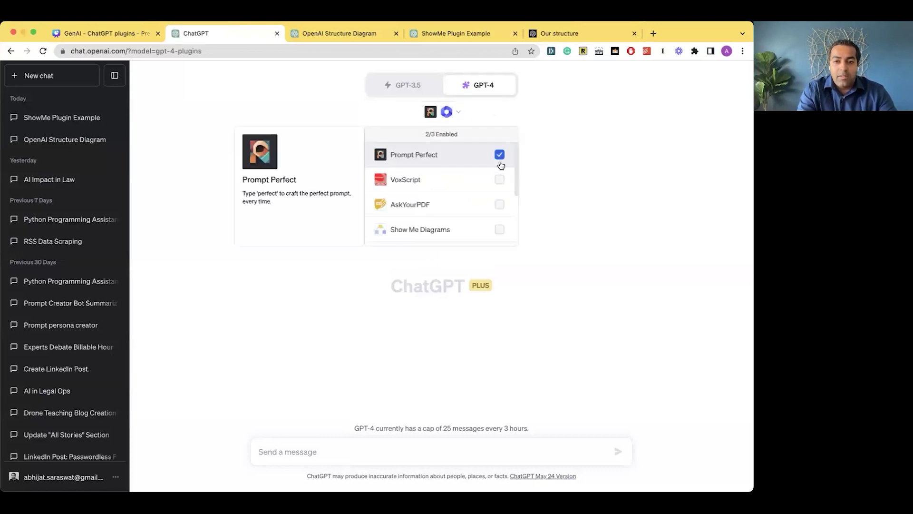
click(500, 155)
scroll(499, 181, down, 1)
click(498, 197)
scroll(497, 205, down, 2)
click(500, 183)
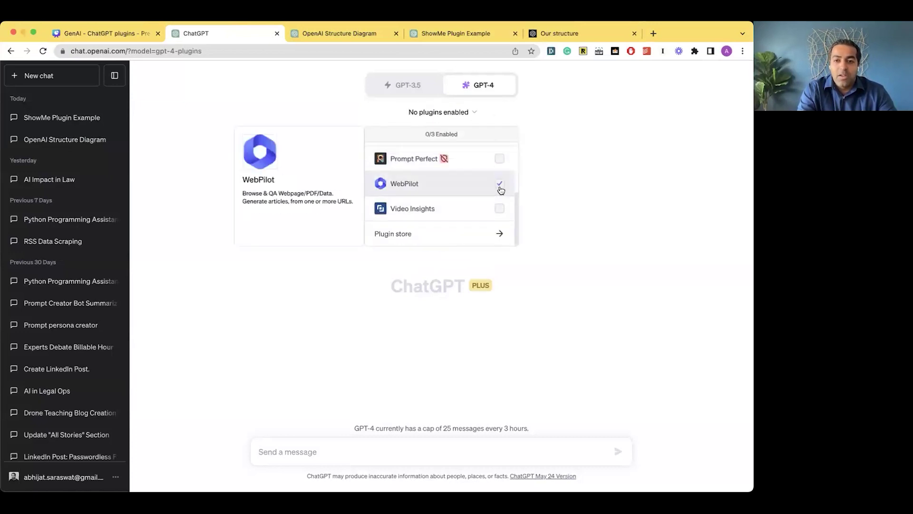
click(558, 181)
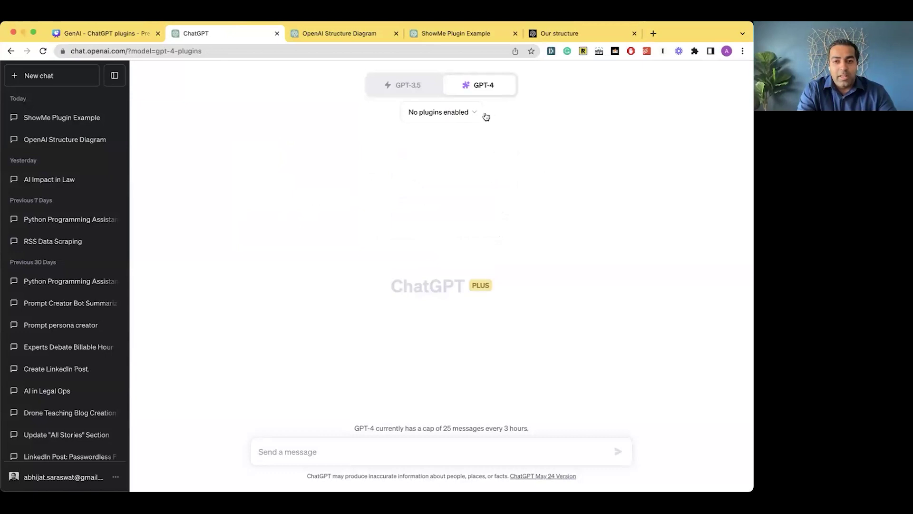
- Open the plugin store, accept the notice about plugins, and show all available plugins
click(464, 115)
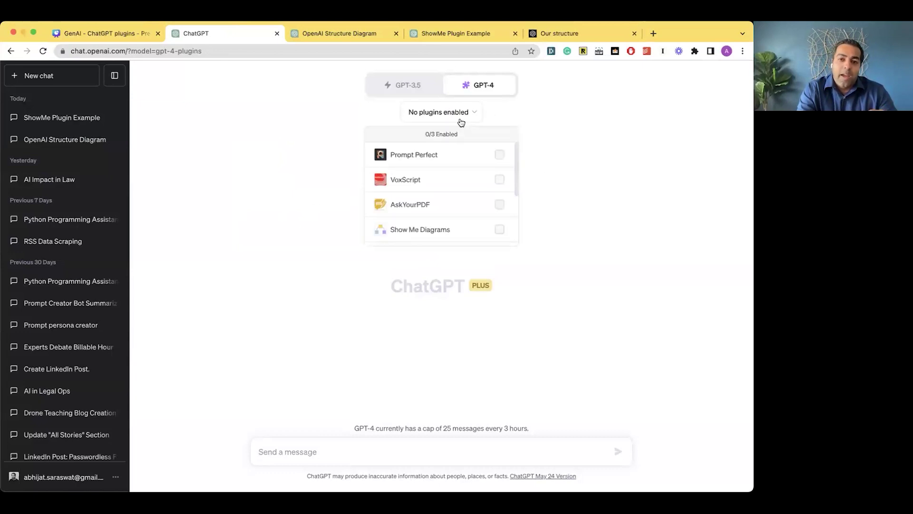
scroll(456, 155, down, 1)
scroll(456, 156, down, 2)
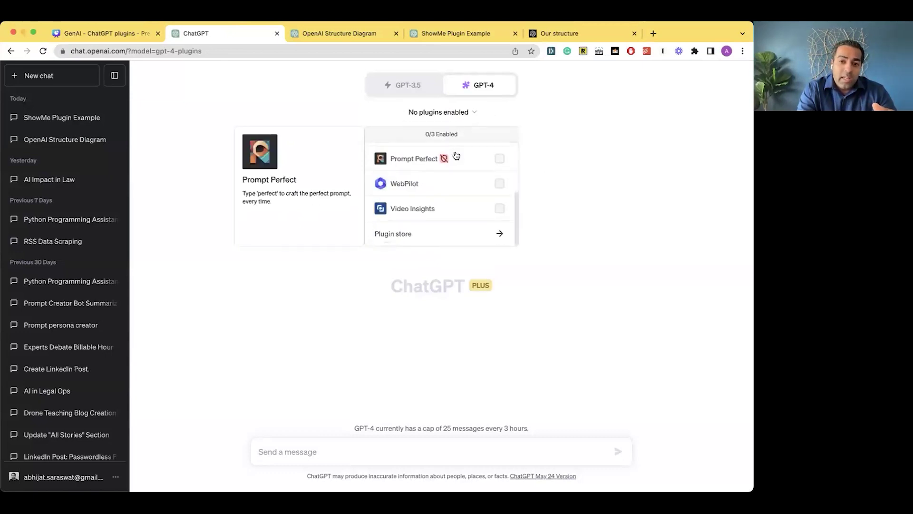
click(428, 238)
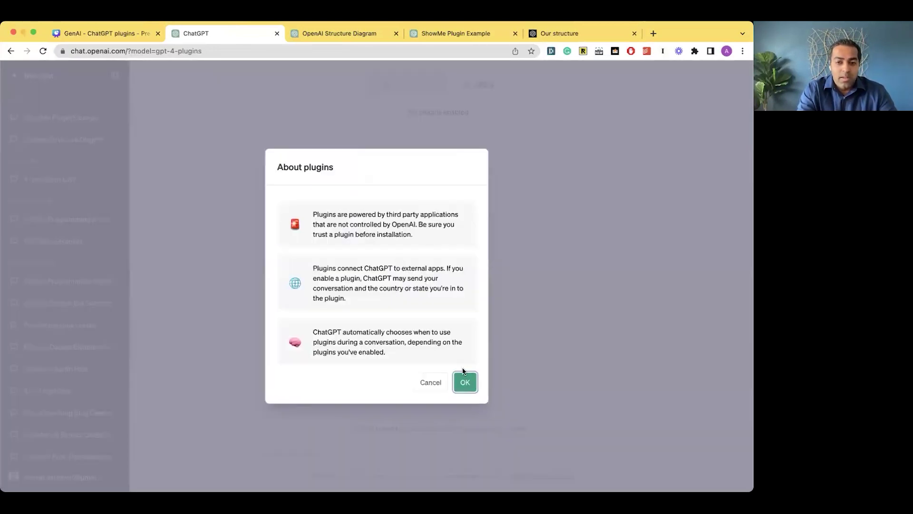
click(464, 383)
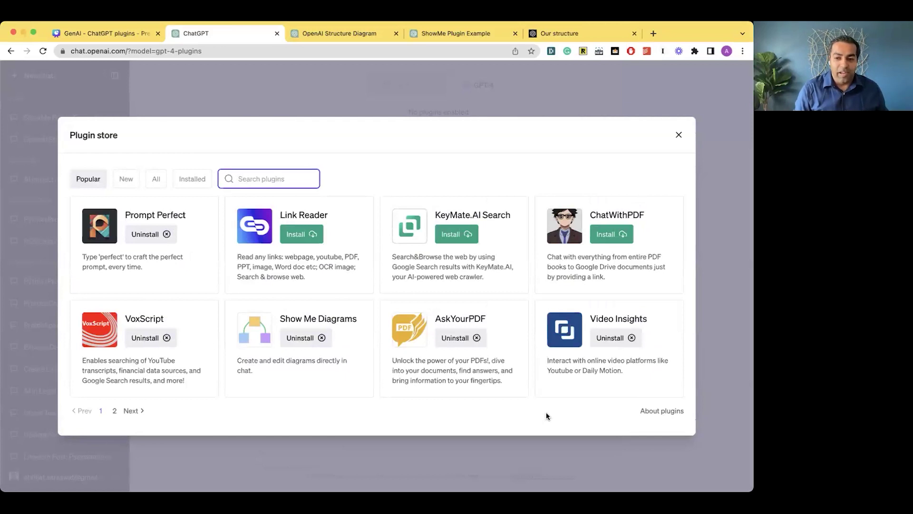
click(156, 178)
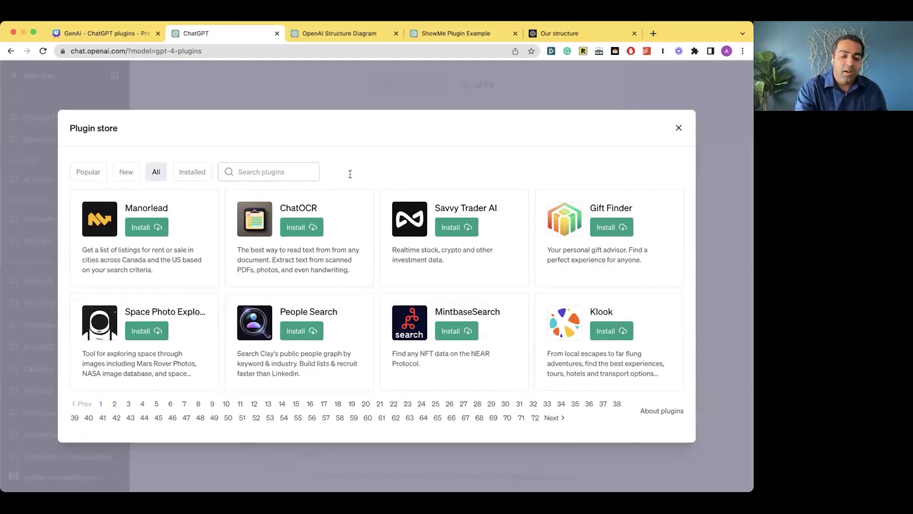
- Search the plugin store for "pdf" and clear the search
click(270, 173)
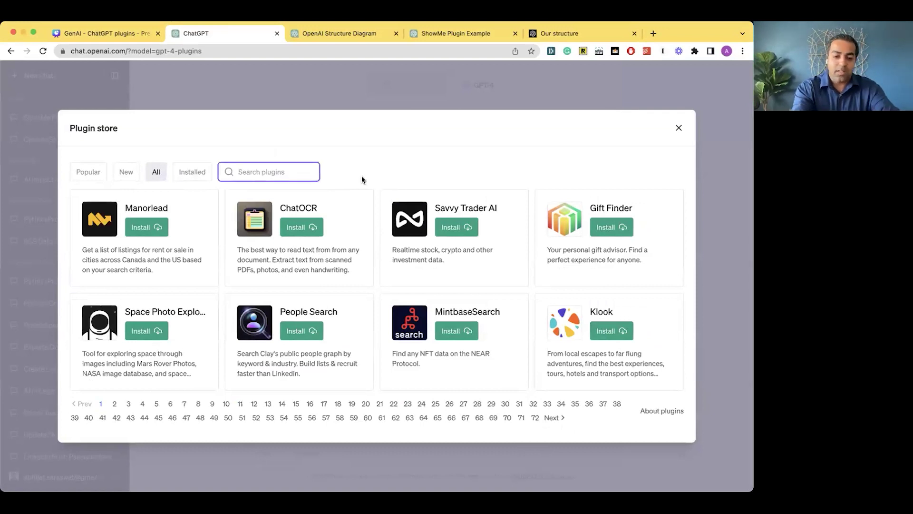
text(pf)
key(BackSpace)
text(df)
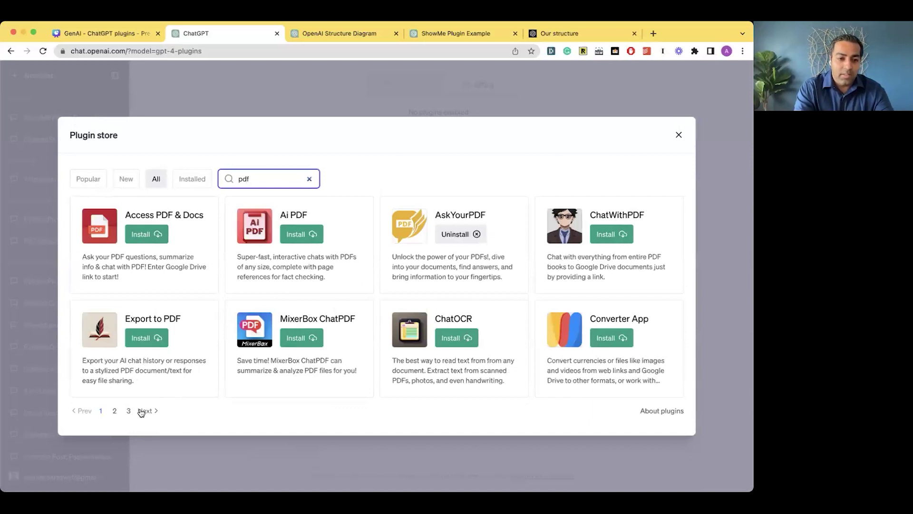
key(BackSpace)
key(BackSpace)
key(BackSpace)
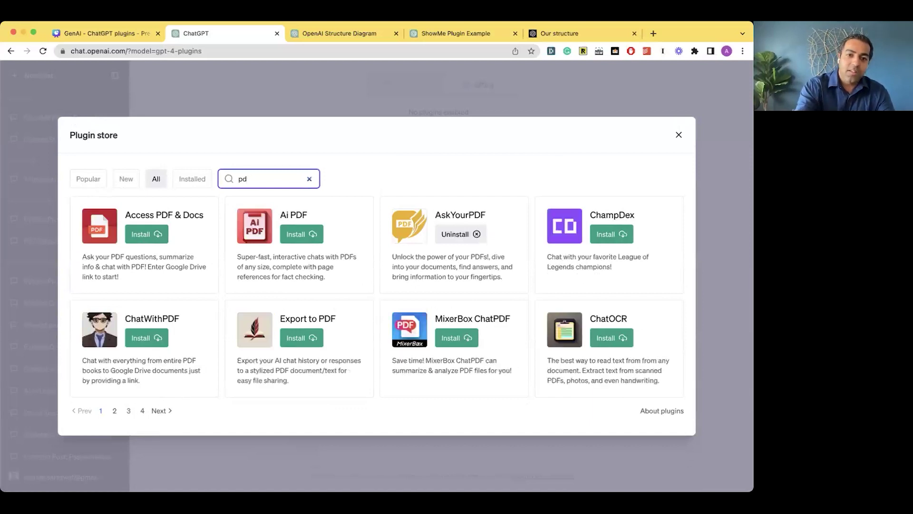
click(369, 171)
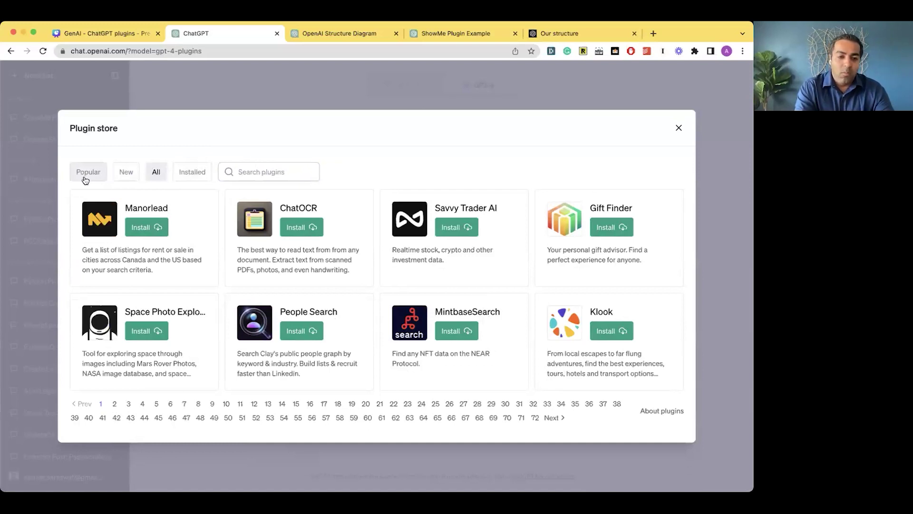
- Search the plugin store for "webp" to view the WebPilot plugin, and clear the search
click(253, 177)
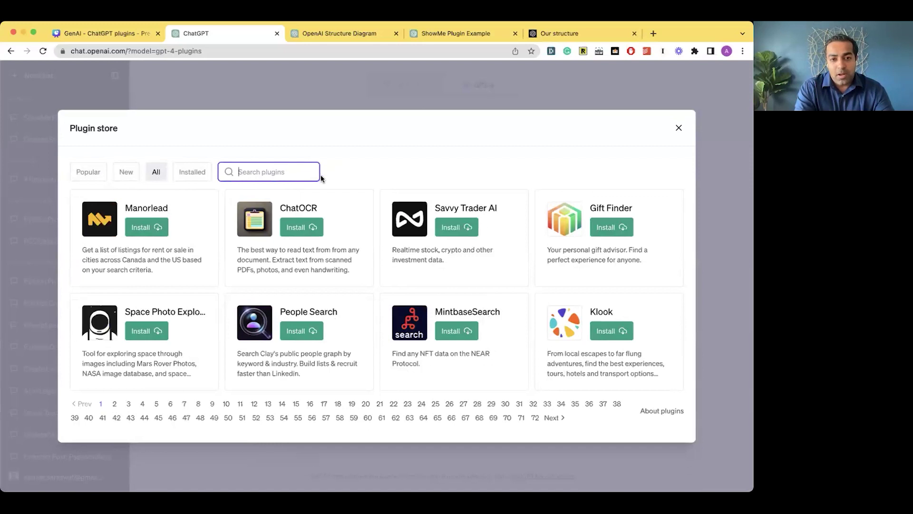
text(webp)
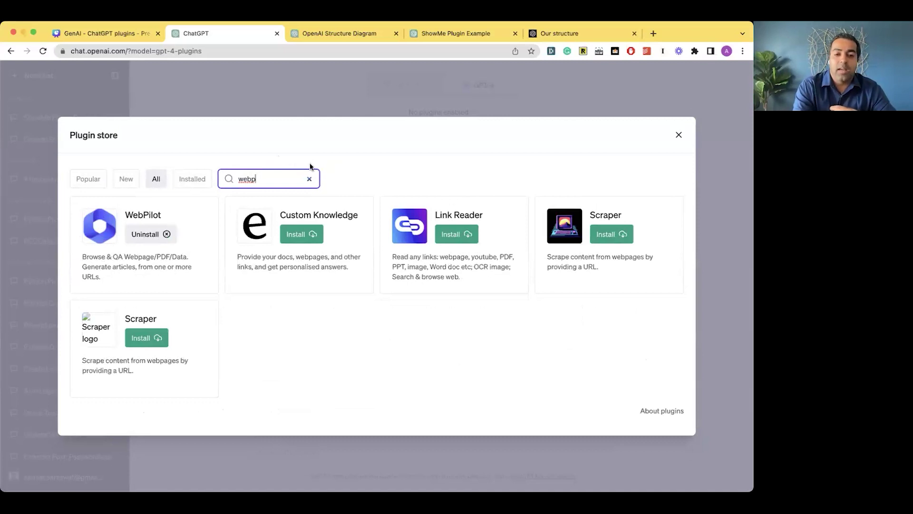
key(BackSpace)
key(BackSpace)
key(BackSpace)
key(BackSpace)
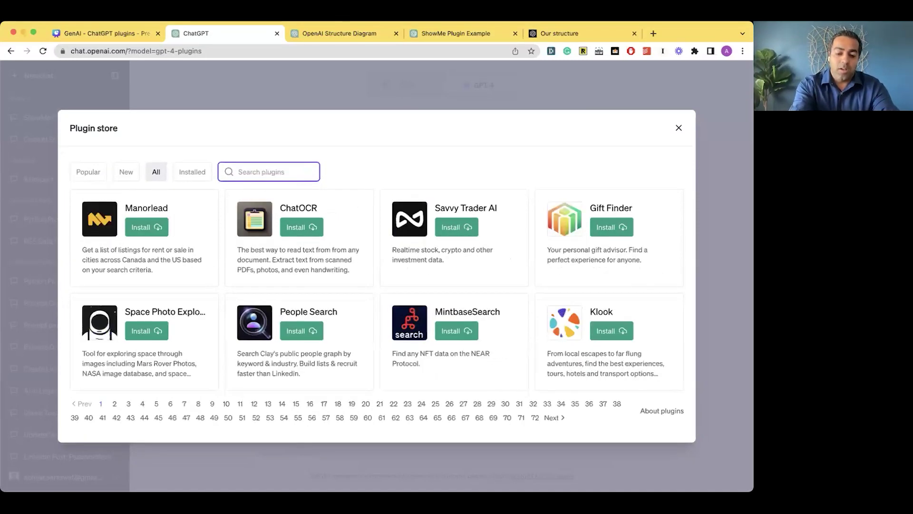
- Look up plugins matching "promp" and "show" in the plugin store, and close the store
text(promp)
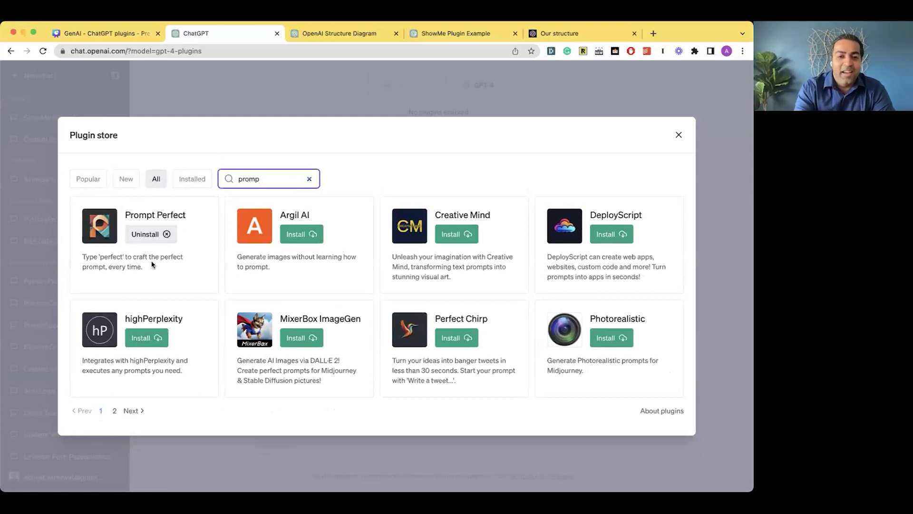
double_click(269, 182)
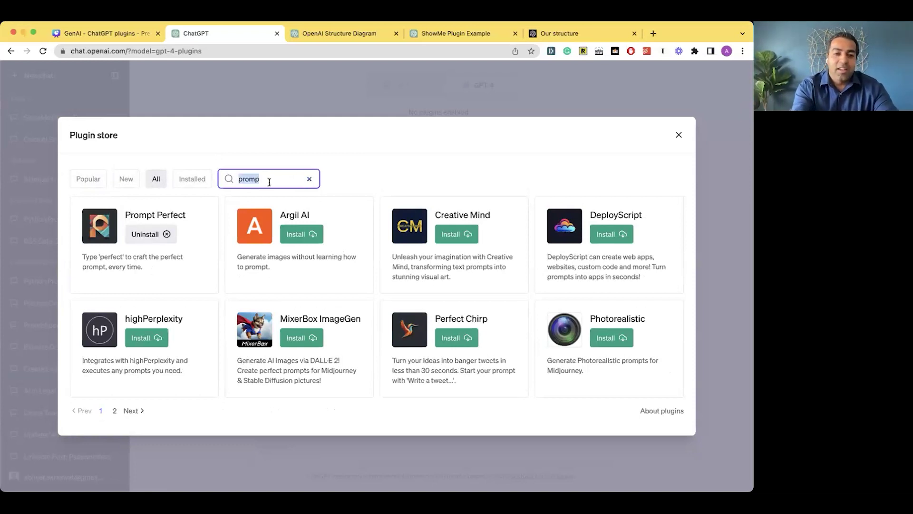
key(BackSpace)
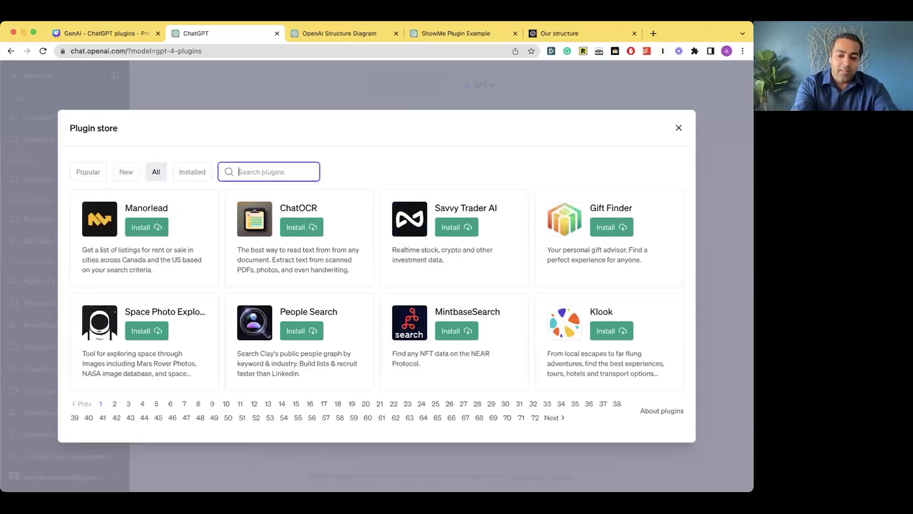
text(show)
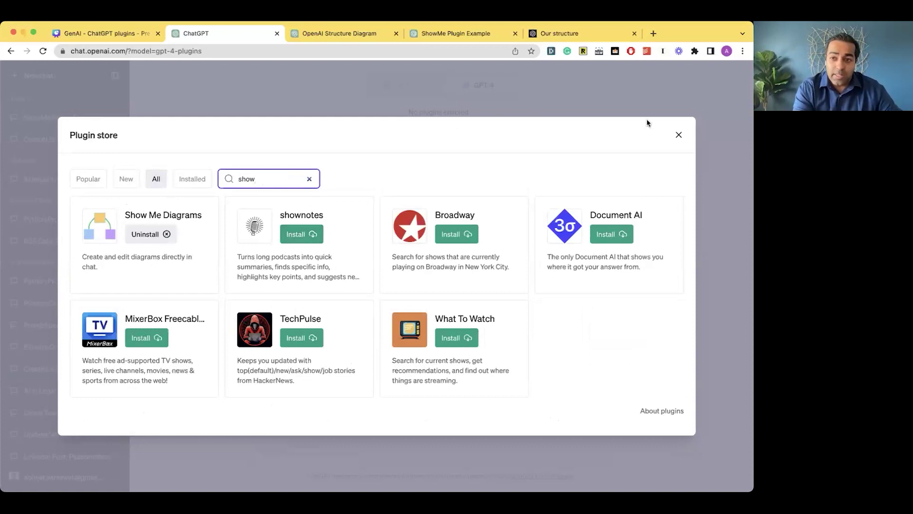
click(679, 137)
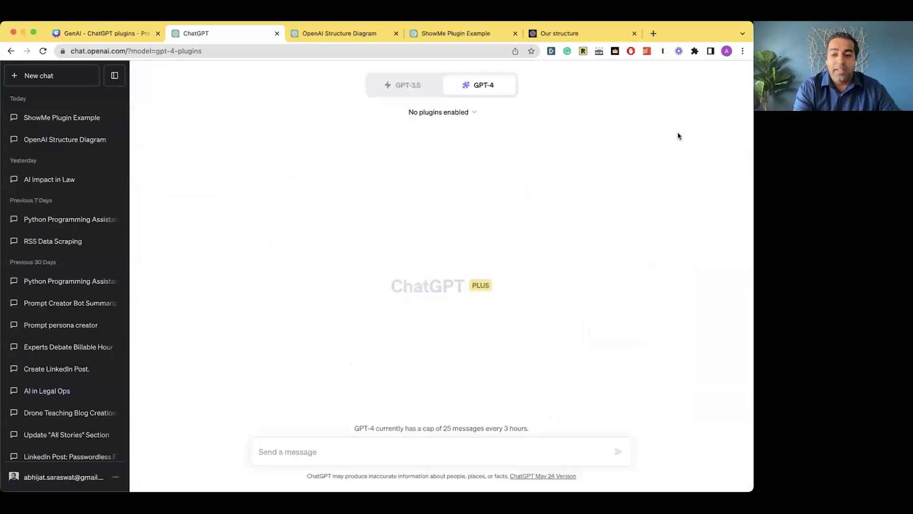
- Enable the installed Prompt Perfect plugin, using the entry without the red badge, for the new chat
click(470, 117)
scroll(457, 164, down, 3)
scroll(458, 165, up, 3)
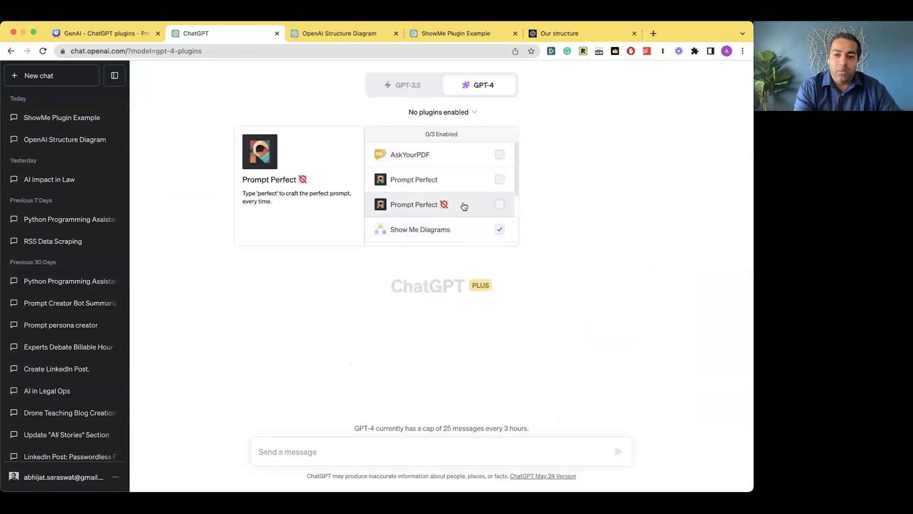
scroll(473, 175, down, 3)
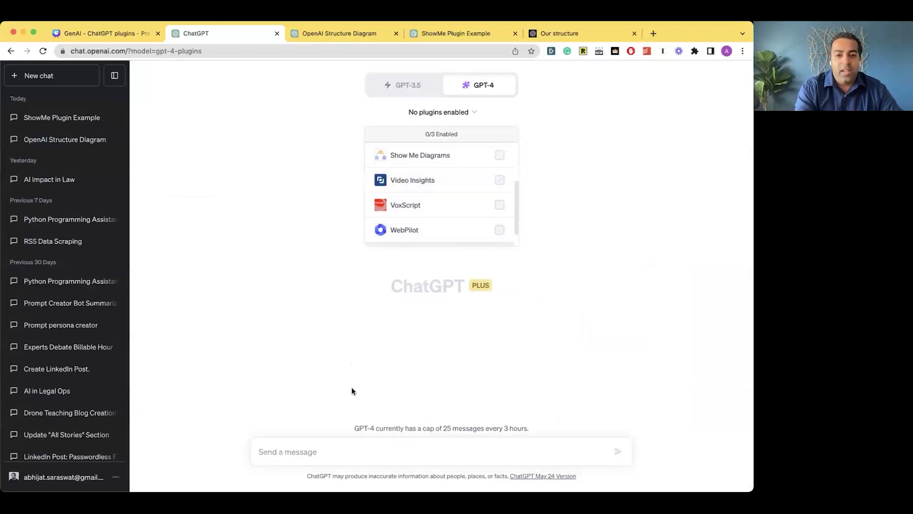
scroll(464, 222, down, 1)
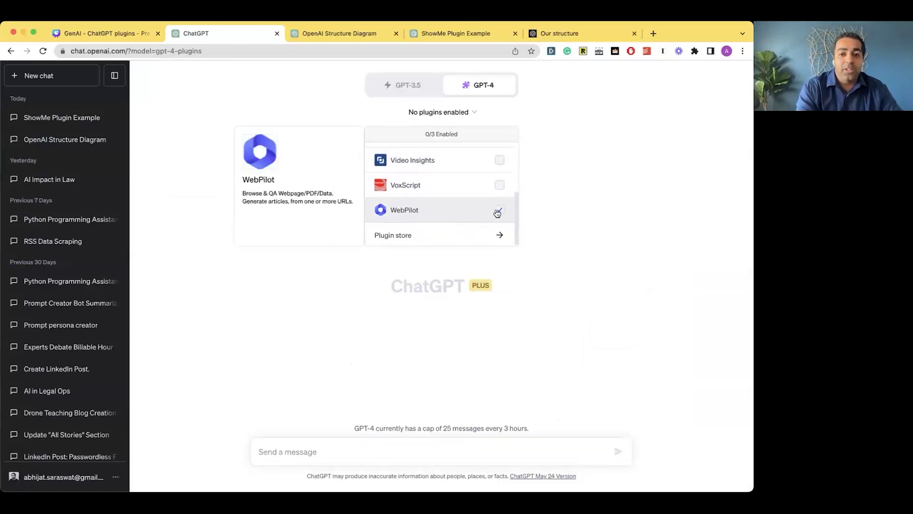
scroll(477, 211, up, 3)
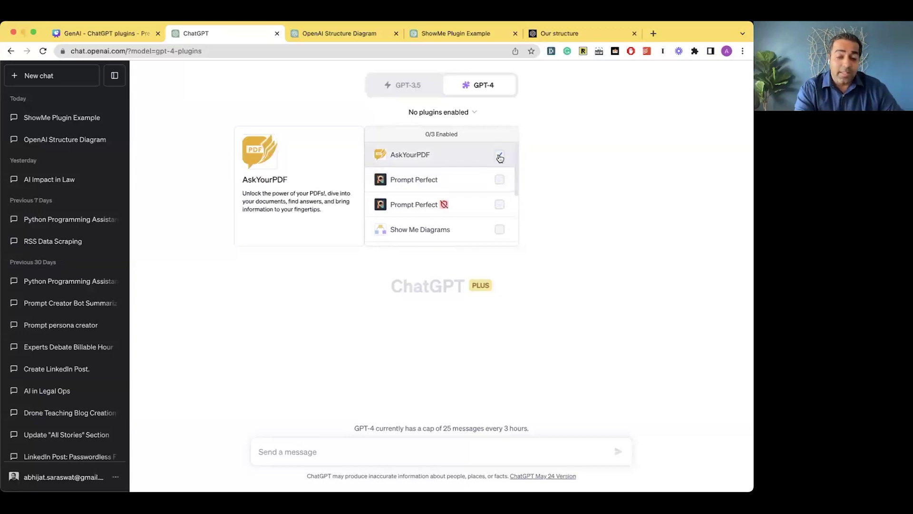
click(500, 180)
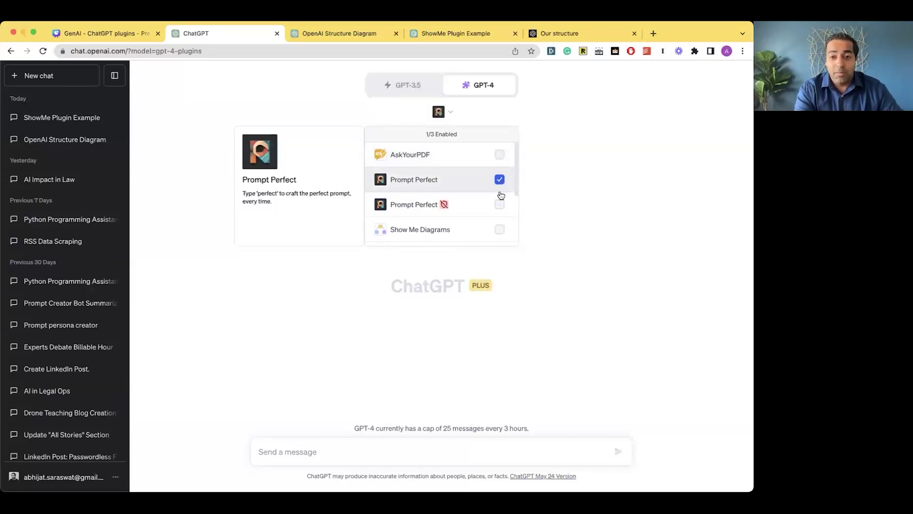
- Enable the Show Me Diagrams and WebPilot plugins alongside Prompt Perfect for the new chat
click(500, 230)
scroll(501, 230, down, 3)
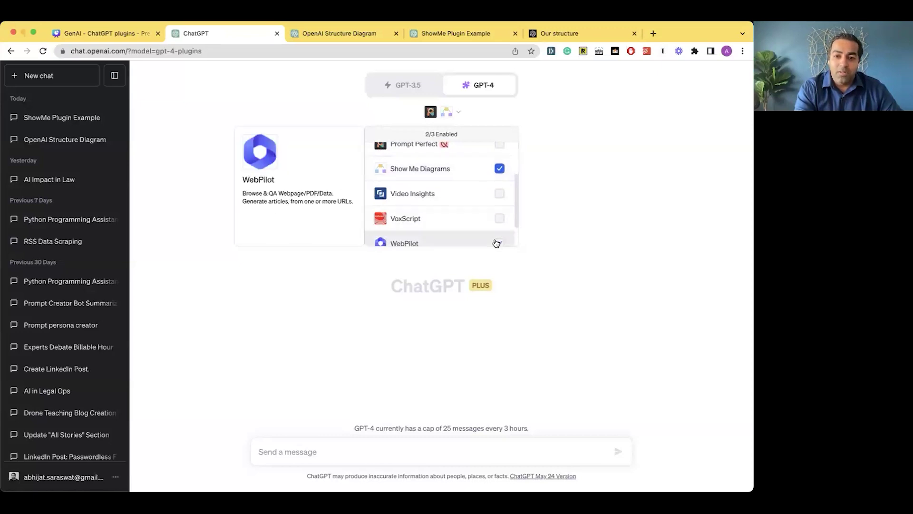
click(497, 243)
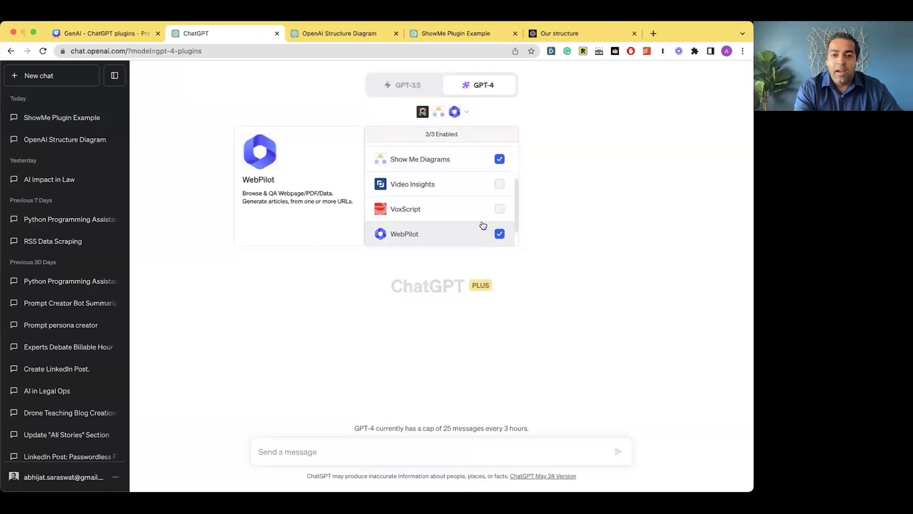
scroll(491, 198, up, 3)
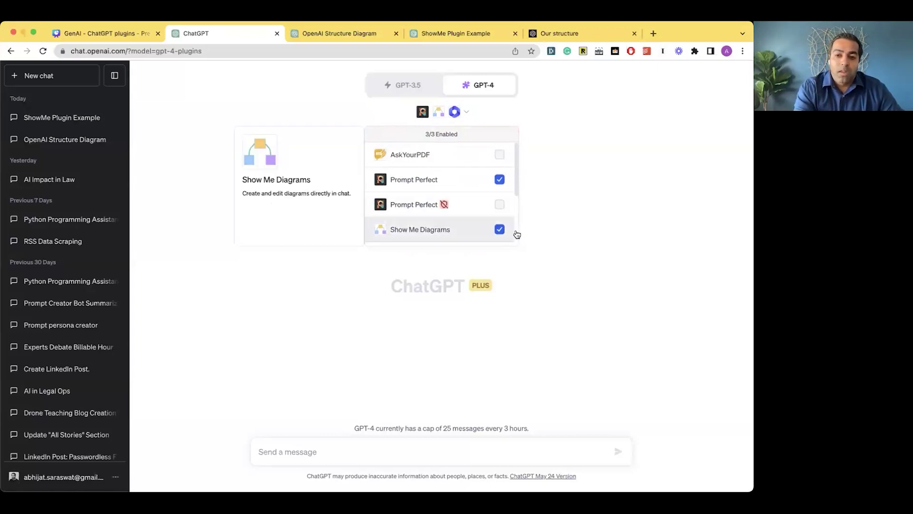
- Leave only Show Me Diagrams enabled for the chat by turning off Prompt Perfect and WebPilot, and close the plugin list
click(500, 227)
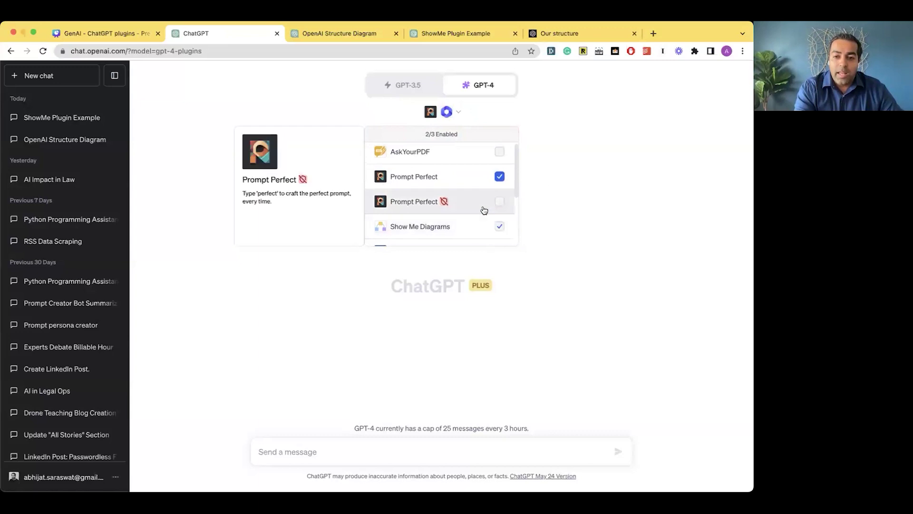
scroll(484, 211, down, 5)
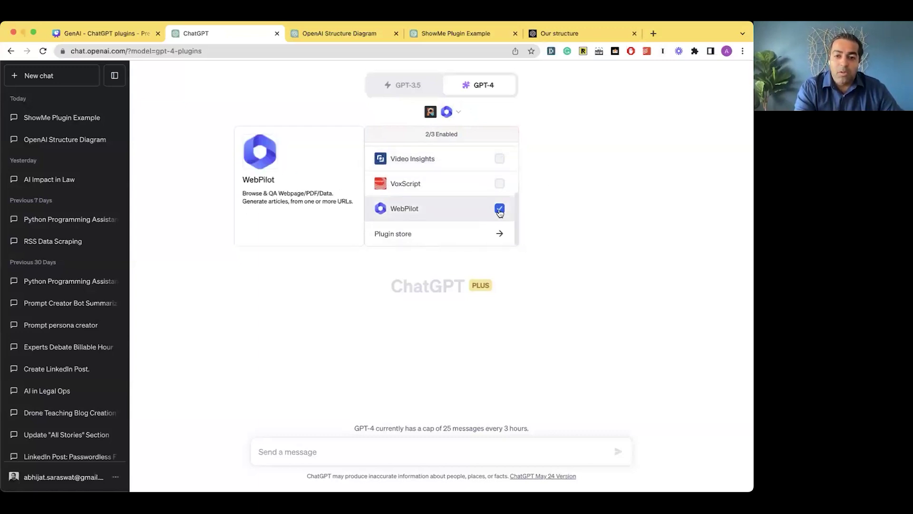
scroll(499, 212, up, 3)
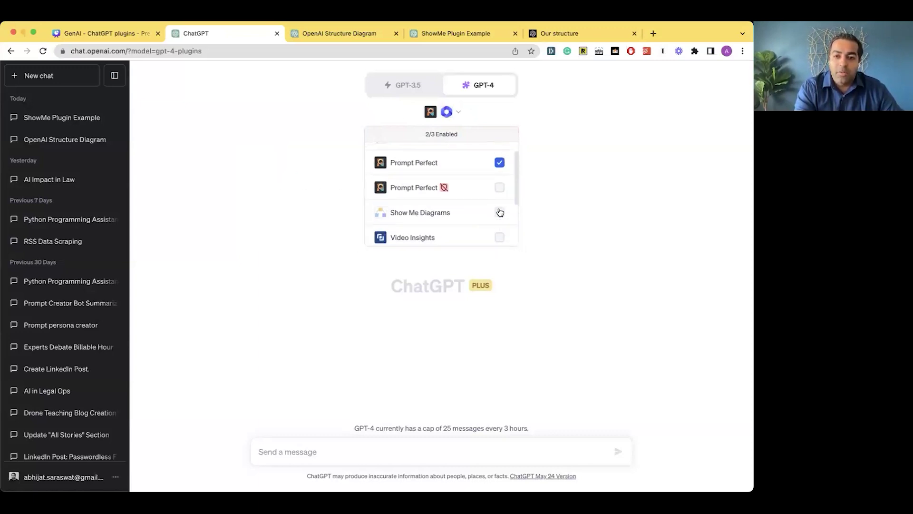
click(499, 163)
click(499, 218)
scroll(499, 180, down, 3)
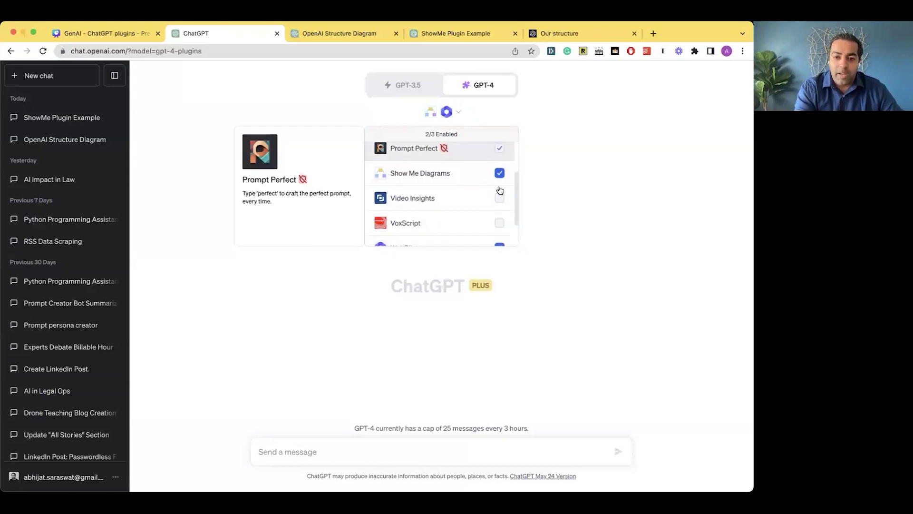
click(499, 244)
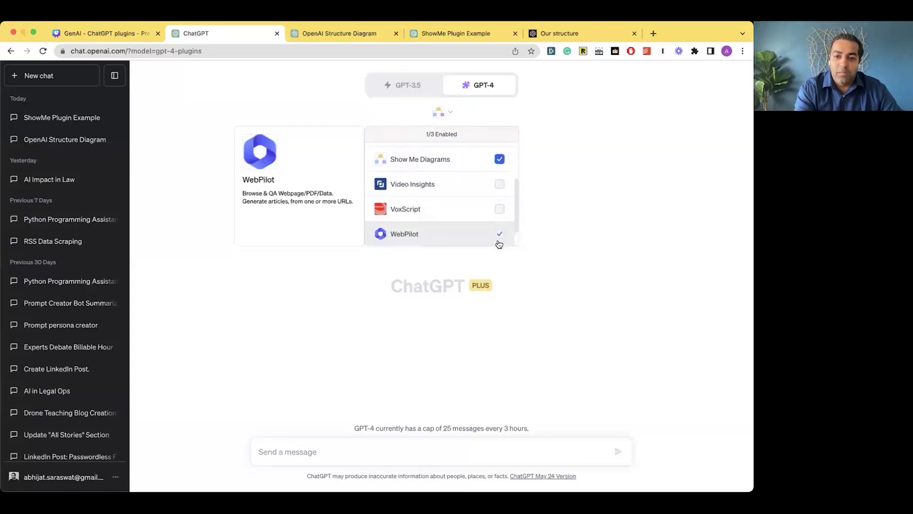
click(568, 243)
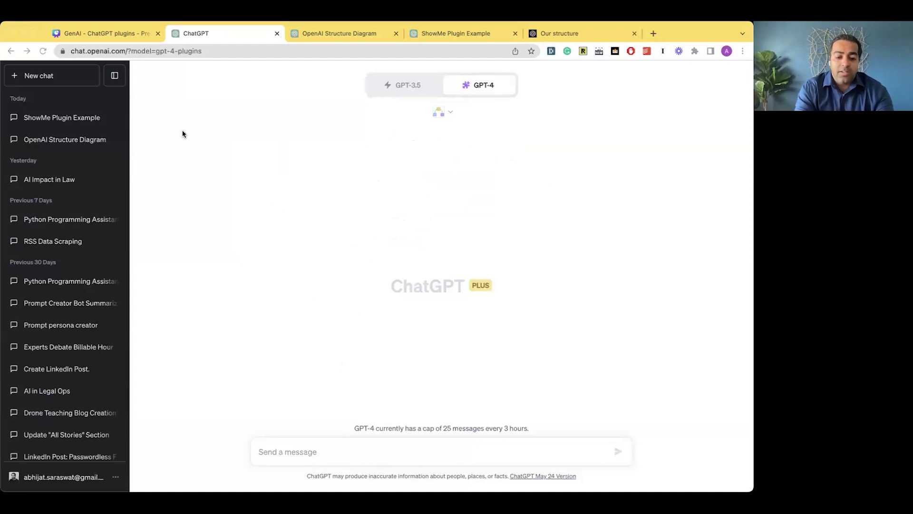
- Ask "What are the capabilities of this plugin?" and regenerate the response
click(329, 444)
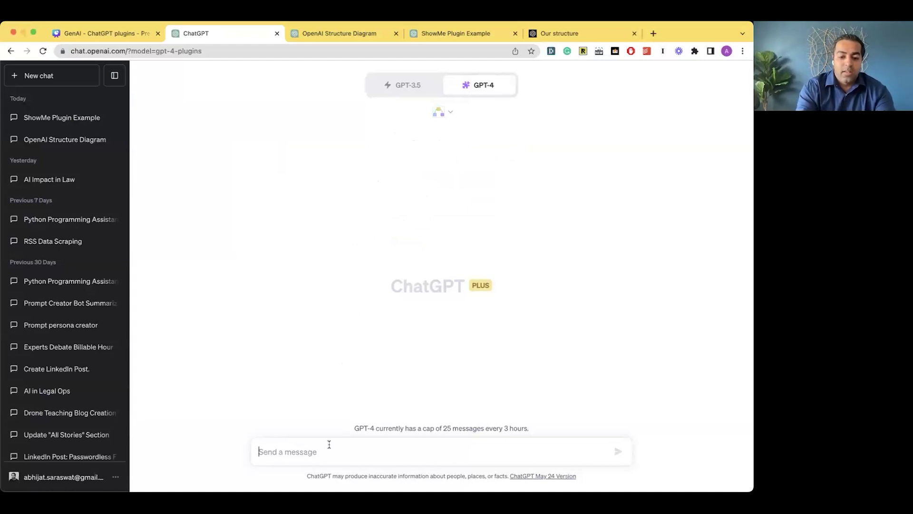
text(What are the capabilities of this plugin?)
key(Return)
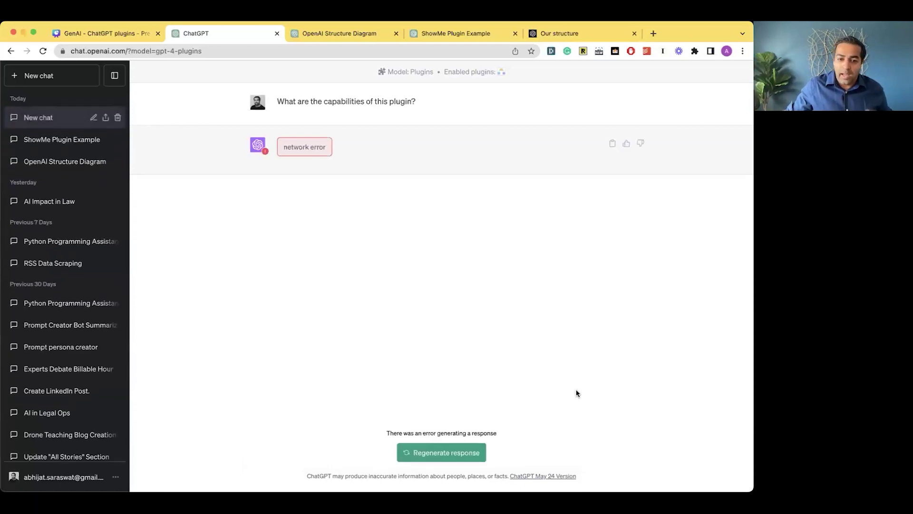
click(447, 452)
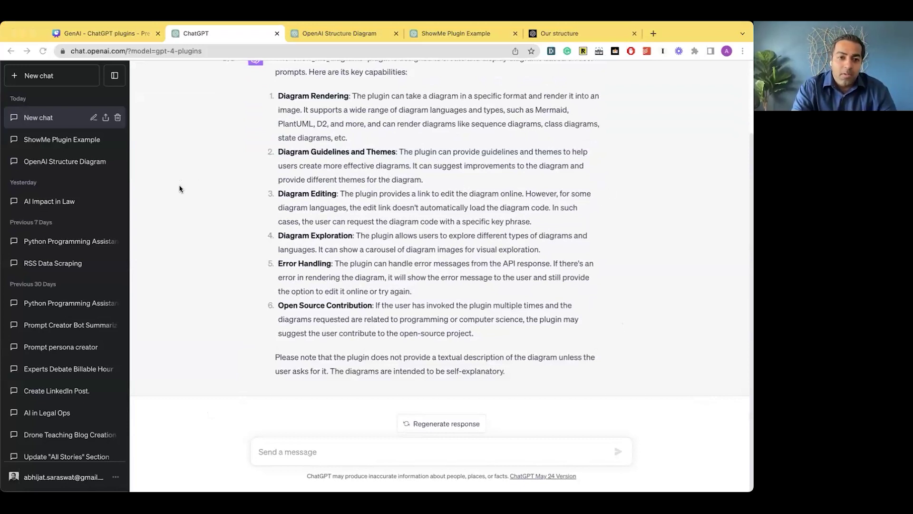
- Draft the message "Show me a detailed diagram of how ChatGPT works between the user making the query to getting a response back"
click(316, 447)
text(Show me a detailed diagram of how ChatGPT works between the user making the query to getting a response back)
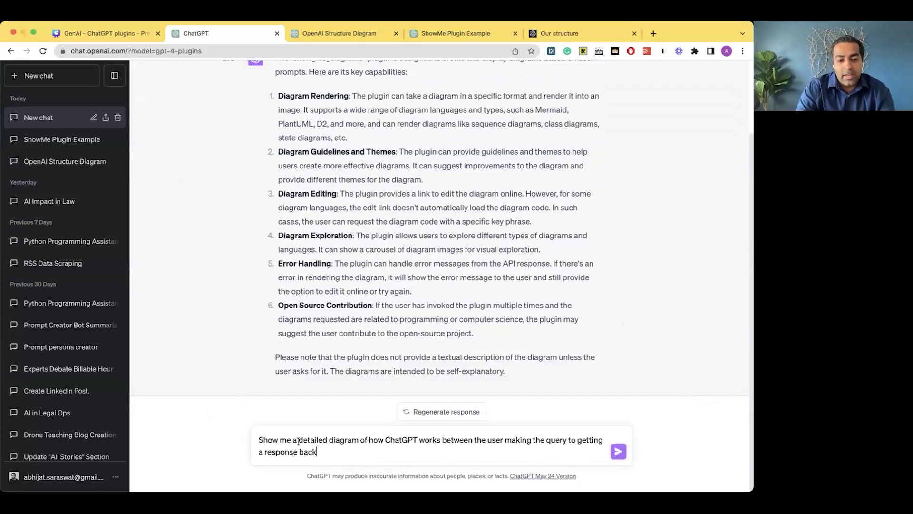
key(super+a)
key(super+c)
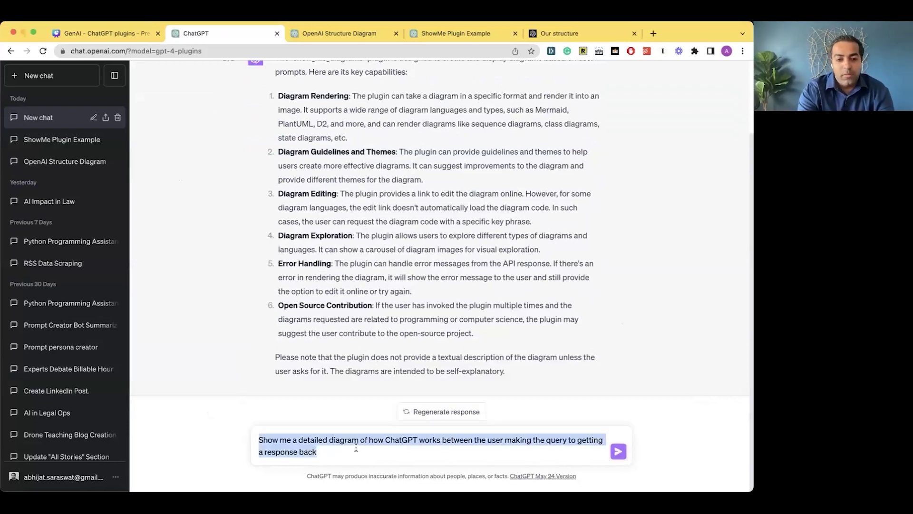
key(BackSpace)
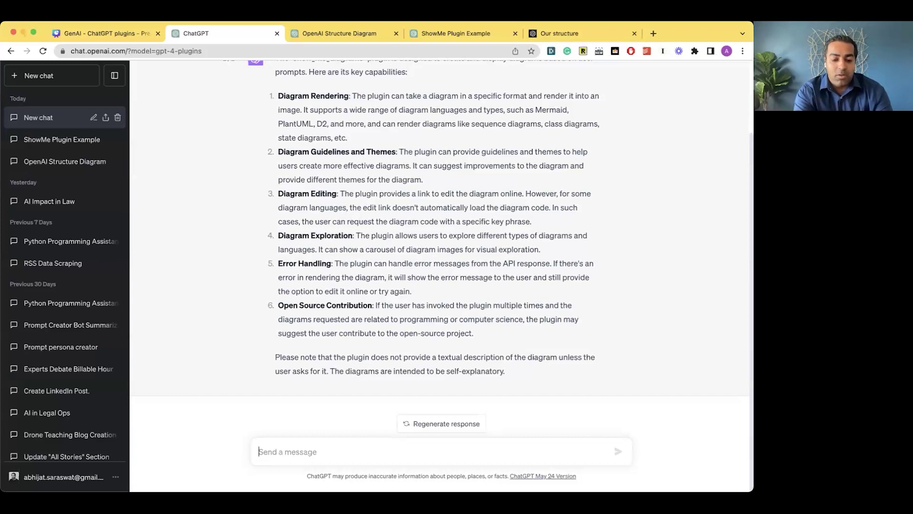
key(super+v)
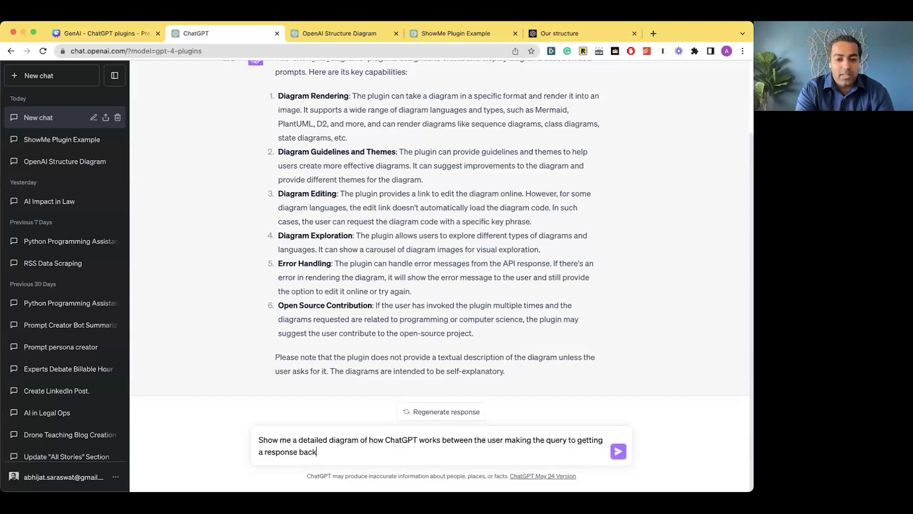
- Reword the drafted prompt's opening to "Use the Show me plugin to create a detailed diagram" and send it with the chat sidebar hidden
click(259, 439)
text(Use the)
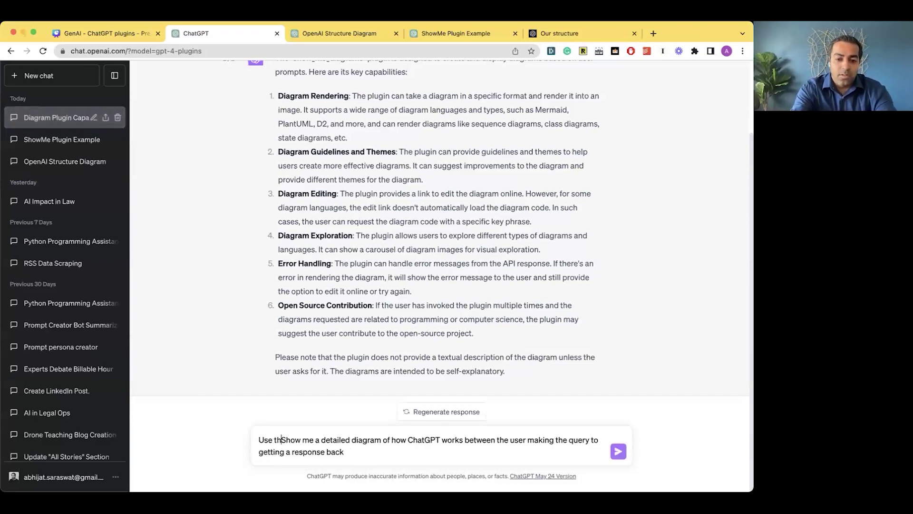
key(Right)
key(Right)
key(Right)
key(Right)
key(Right)
key(Right)
key(Right)
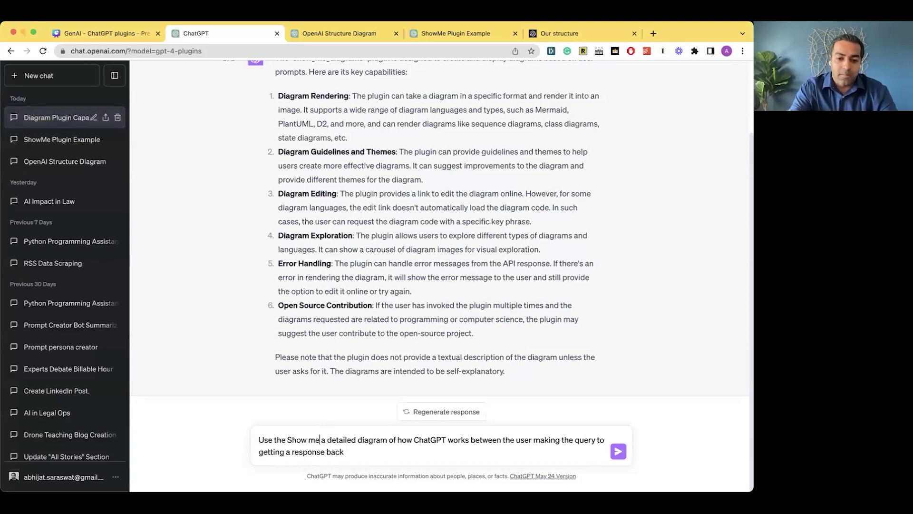
text(plugin to)
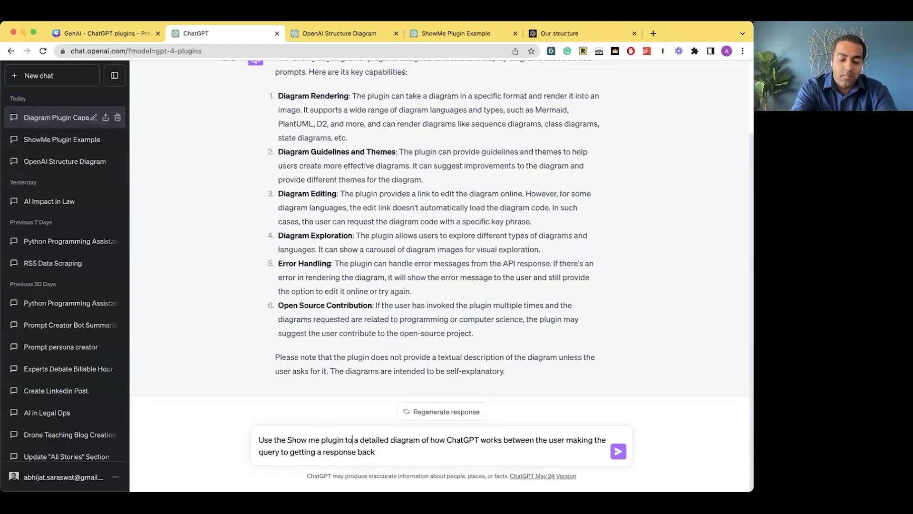
text( create)
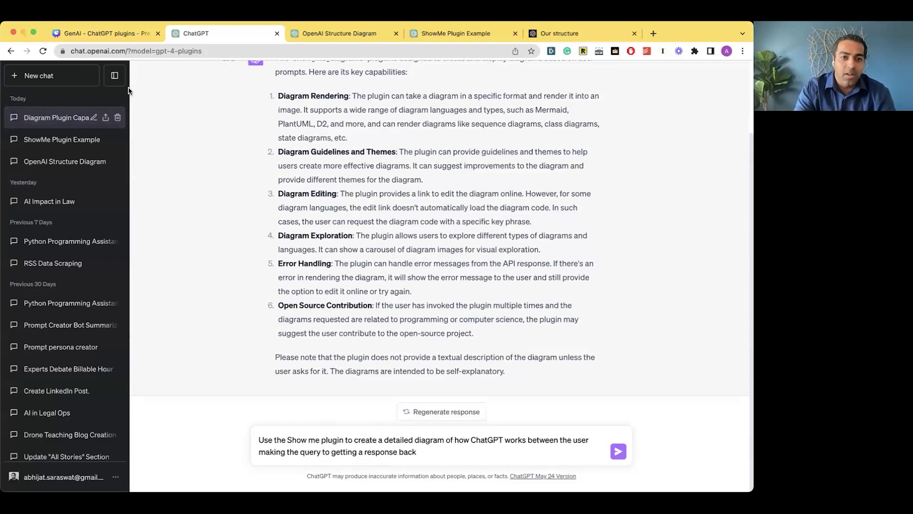
click(115, 76)
click(553, 451)
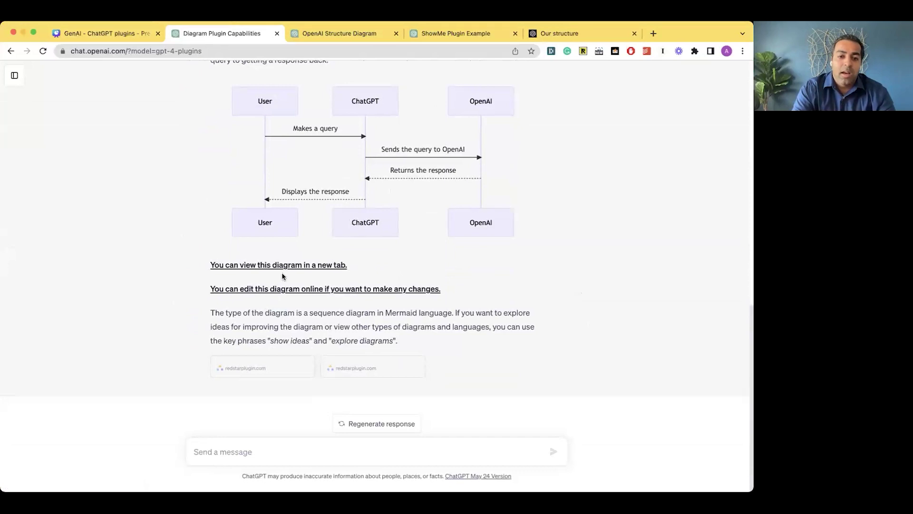
- Open the ChatGPT query diagram in the online editor, and check the Canva tips slide before returning to the ChatGPT conversation
click(263, 289)
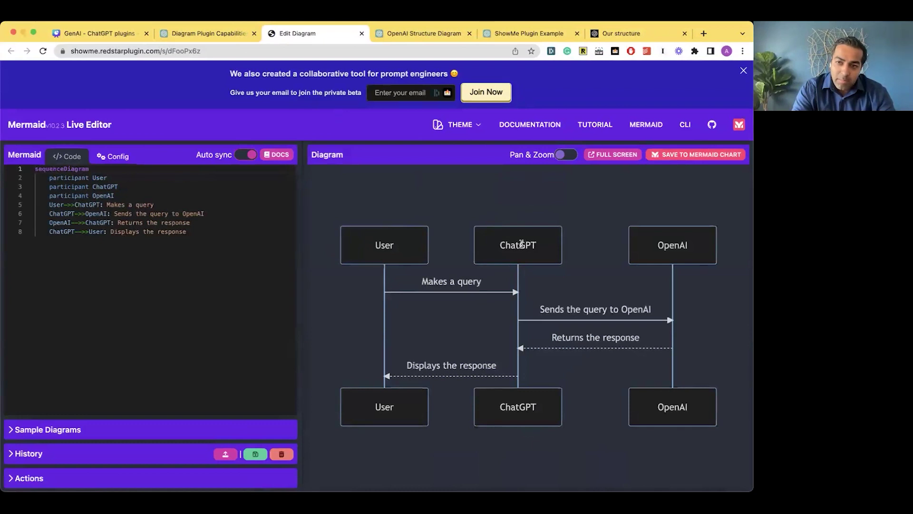
click(95, 40)
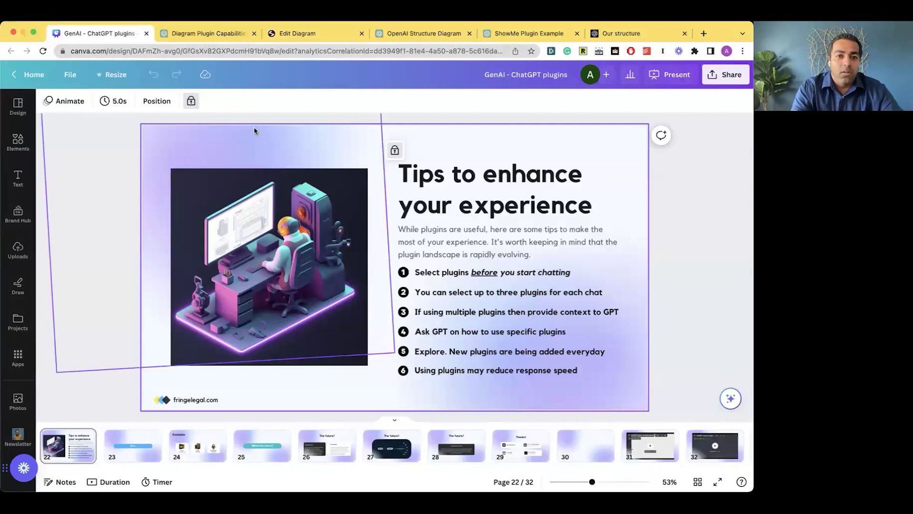
click(224, 38)
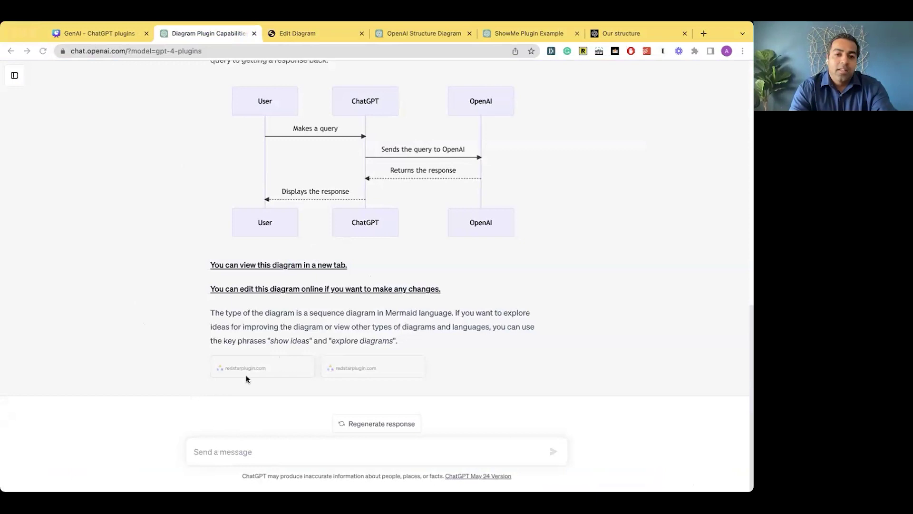
- Ask "Explain to me how Special Purpose Acquisition Company (SPAC) work" and review the generated diagram
click(404, 278)
click(276, 446)
text(Explain to me how Special Purpose Acquisition Company (SPAC) work)
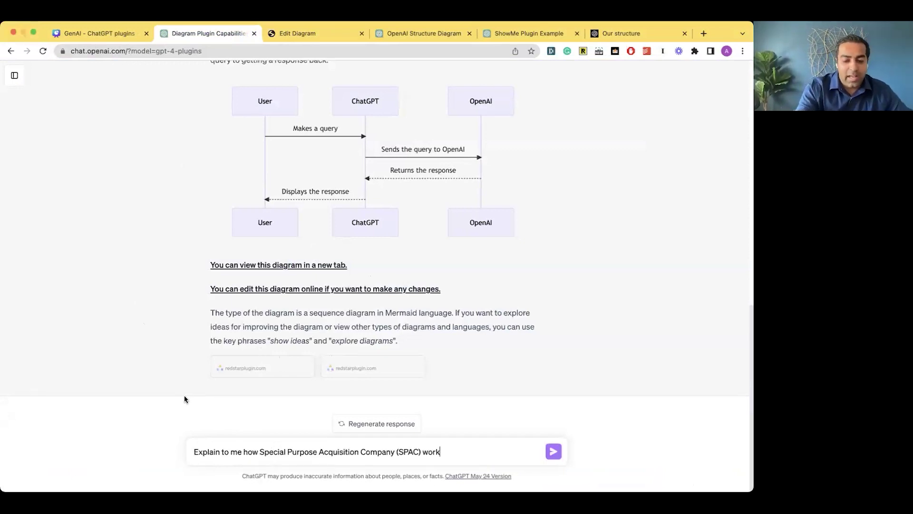
key(Return)
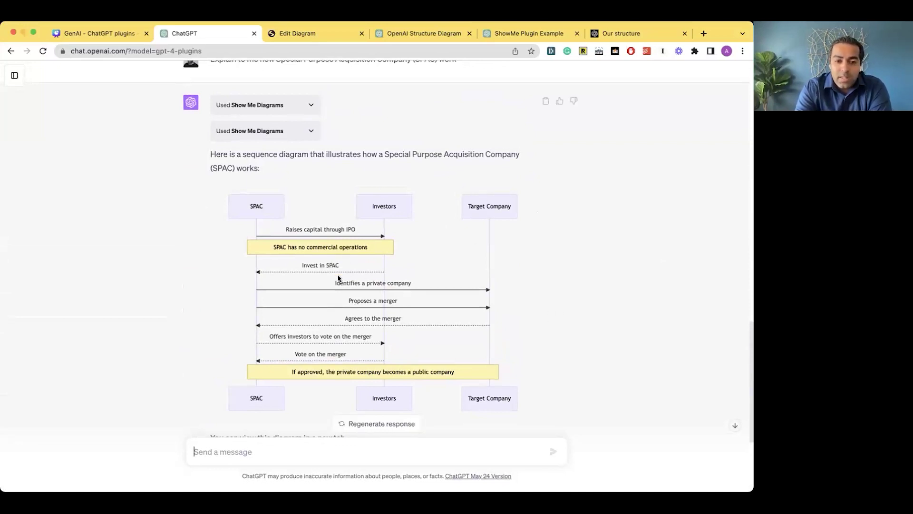
scroll(426, 268, down, 1)
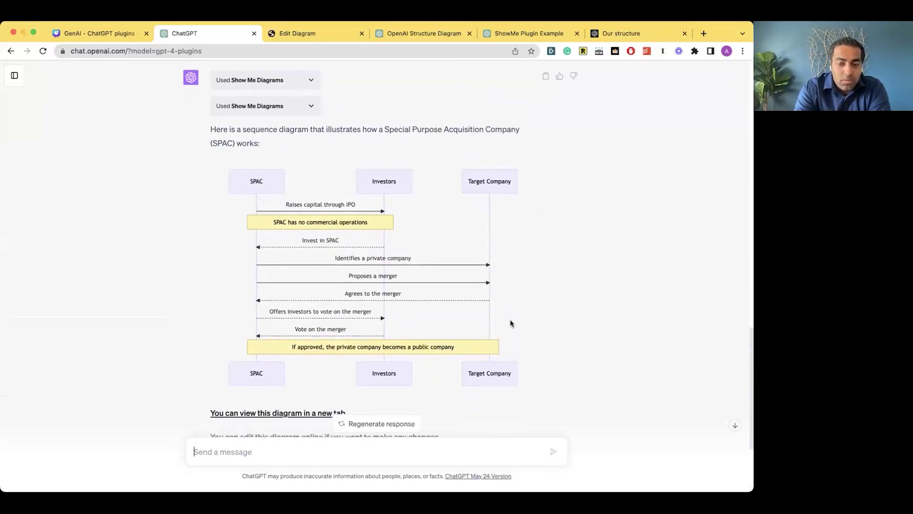
scroll(575, 338, down, 1)
scroll(576, 338, down, 3)
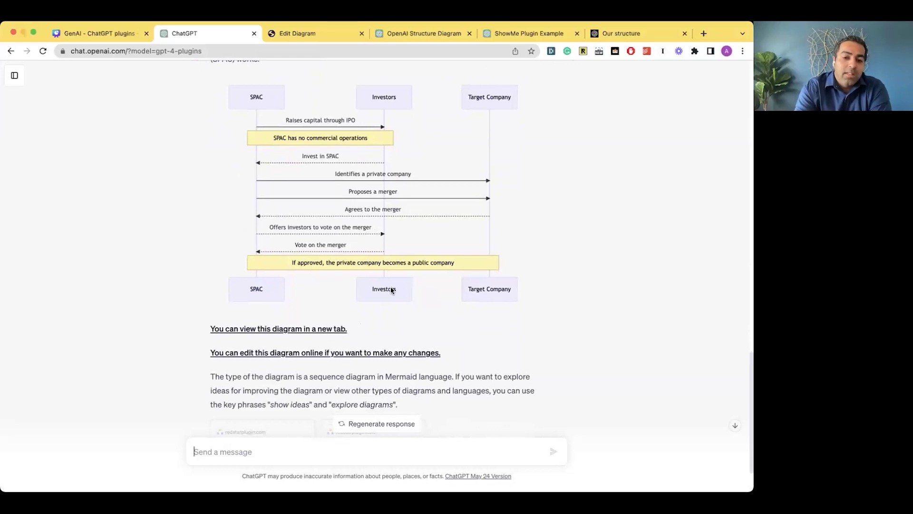
scroll(391, 290, up, 2)
scroll(391, 290, up, 1)
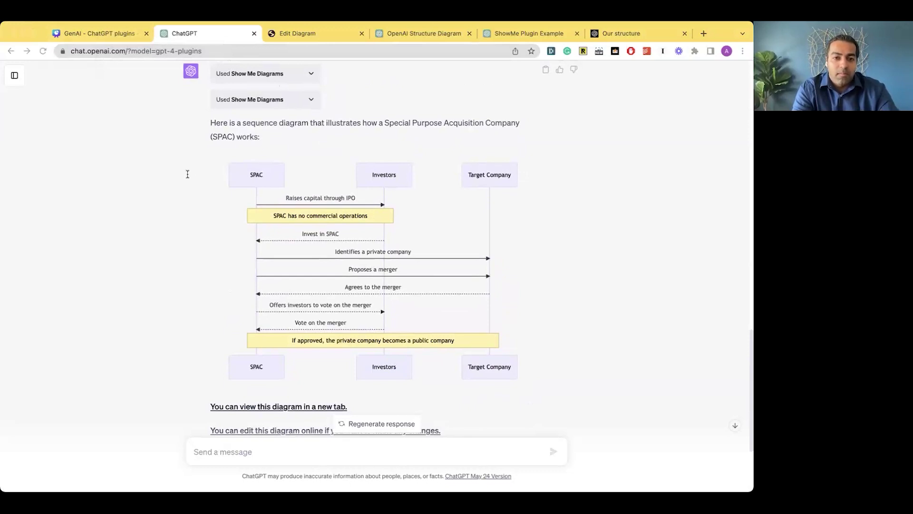
- Send the prompt "show me the entity diagram for Meta Platforms, Inc" and go to the end of the conversation
click(322, 64)
scroll(295, 363, down, 3)
text(show me the entity diagram for Meta Platforms, Inc)
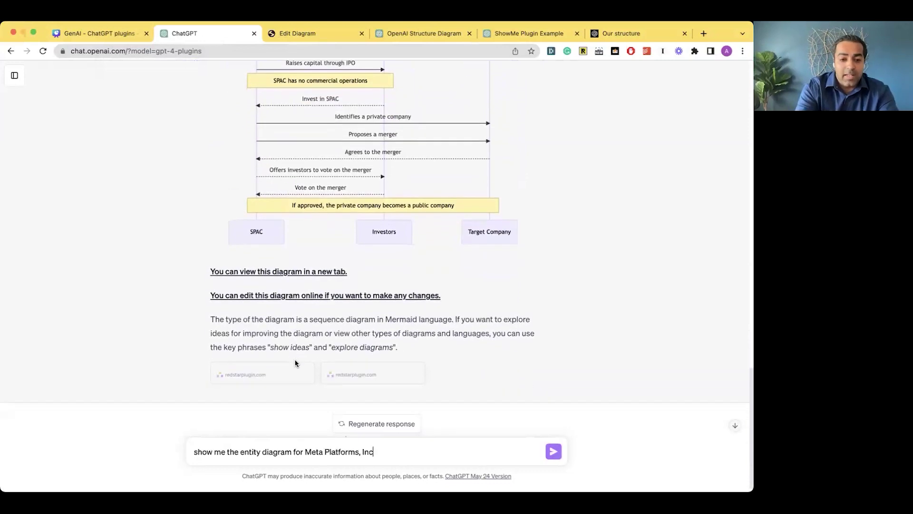
key(Return)
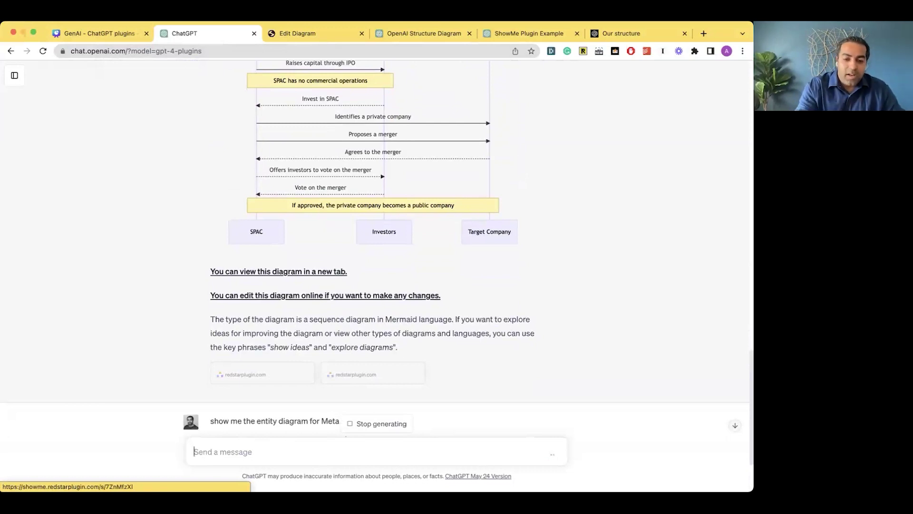
click(735, 425)
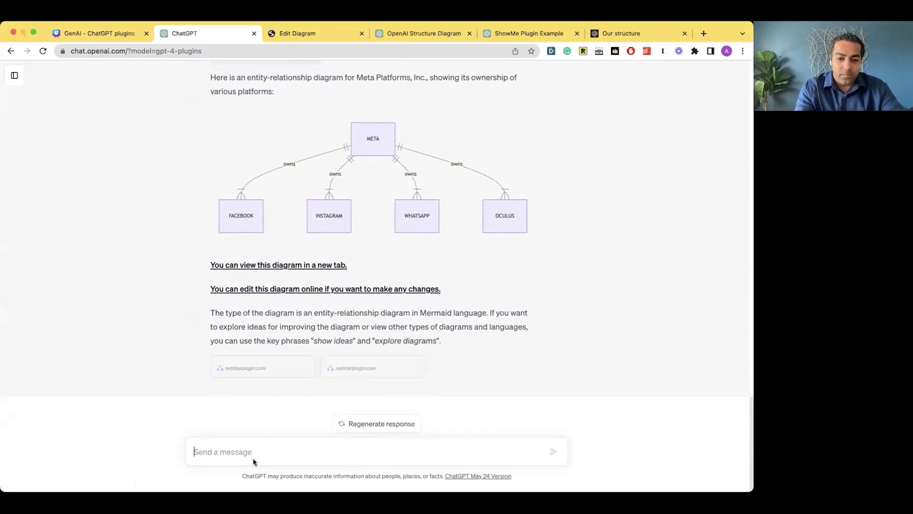
- Read the diagram type and key phrase note under the Meta diagram, and show the chat sidebar again
drag(210, 313, 455, 347)
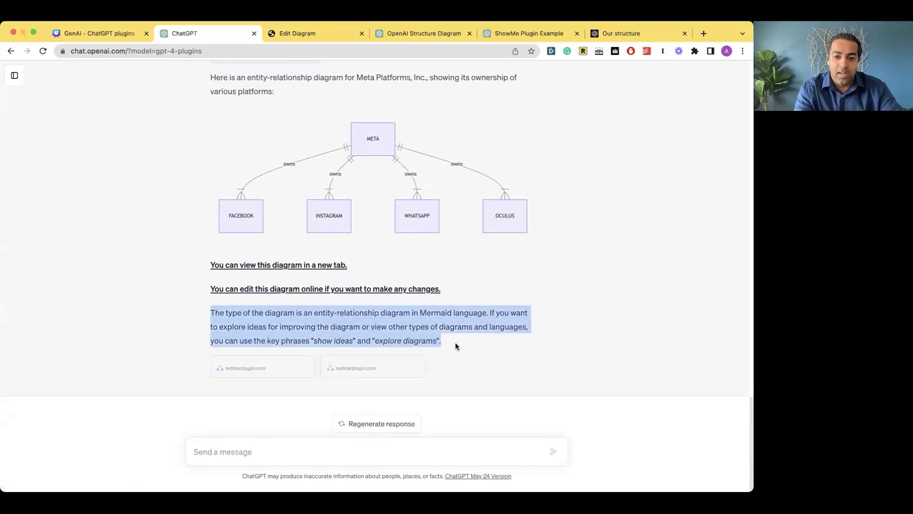
click(485, 348)
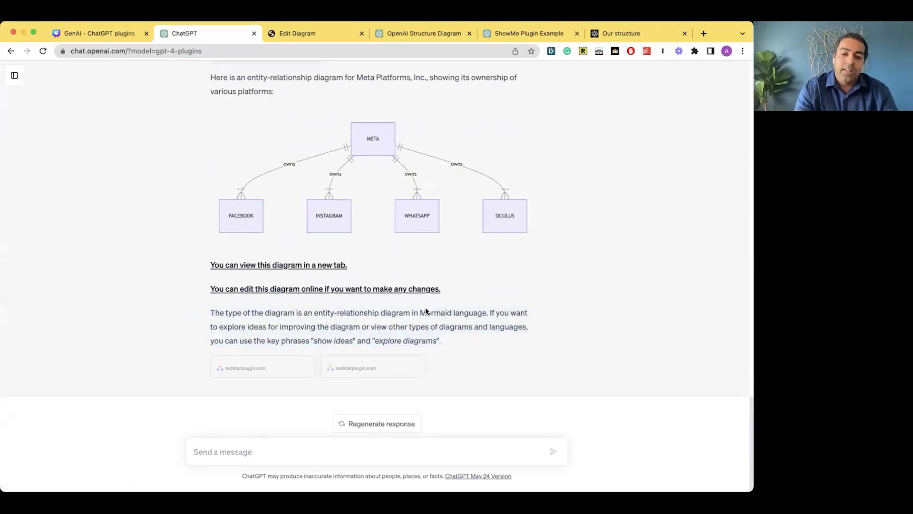
click(16, 81)
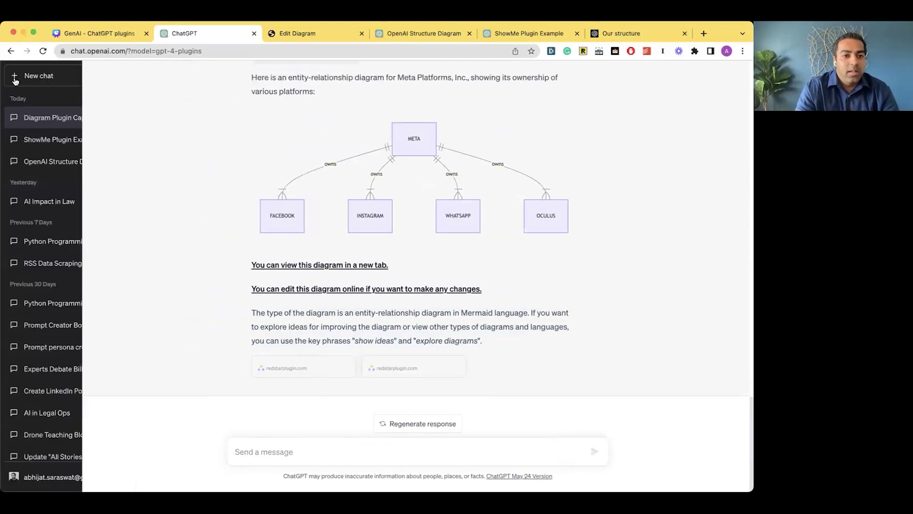
- Hide the chat sidebar and start a new chat using GPT-4 with Plugins
click(55, 81)
click(115, 77)
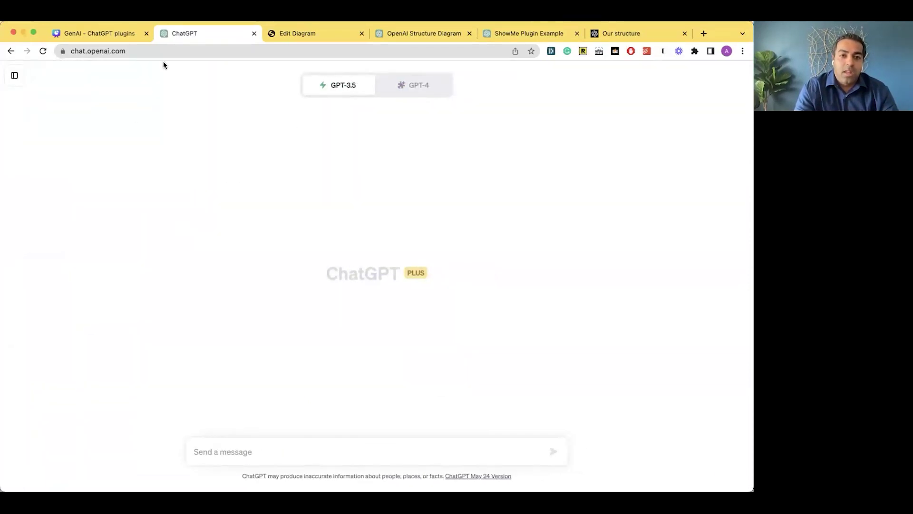
click(401, 85)
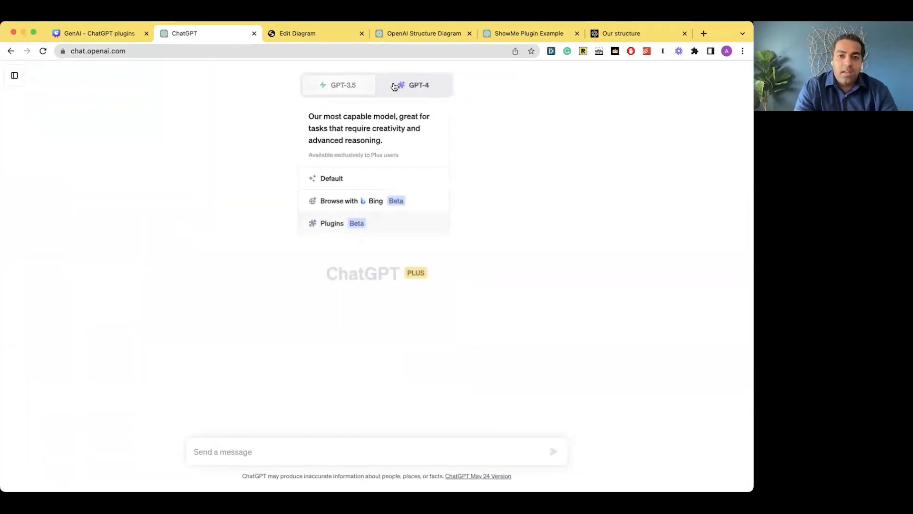
click(400, 224)
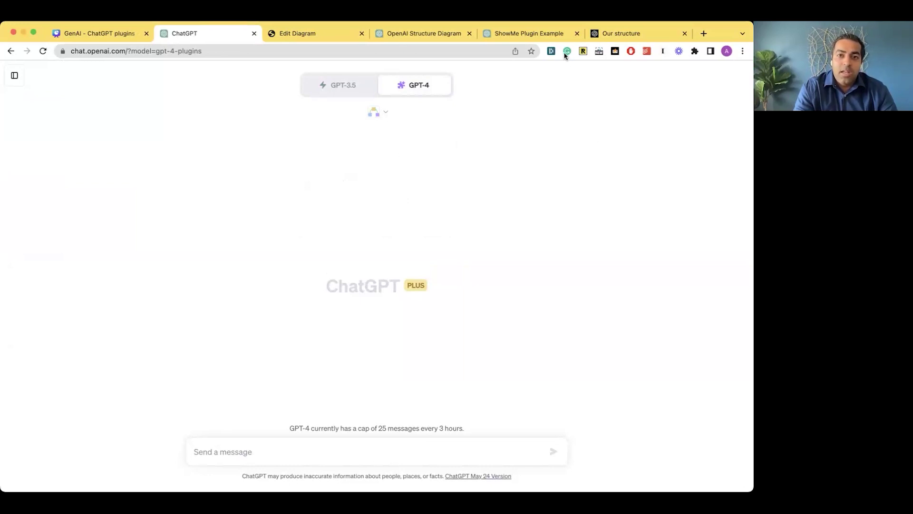
- Enable Prompt Perfect and the plugin with the purple hexagon icon alongside Show Me Diagrams for the new chat
click(387, 114)
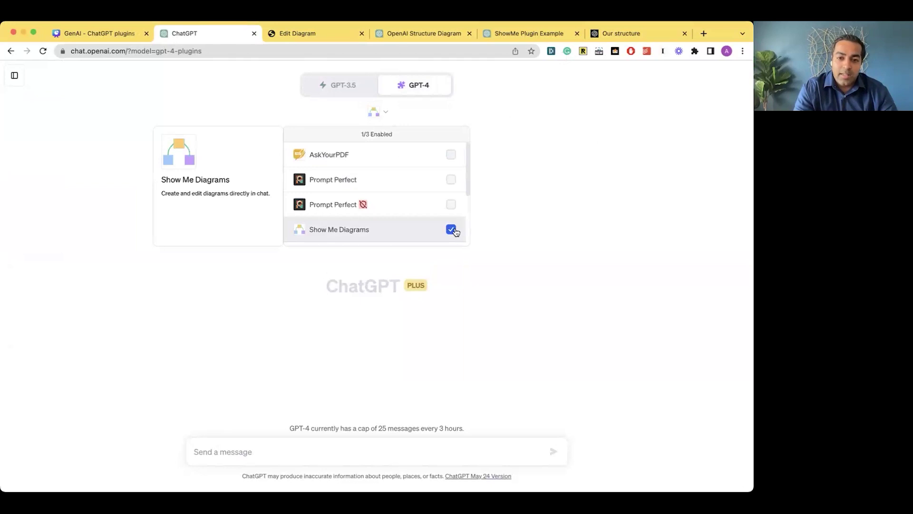
scroll(451, 198, down, 3)
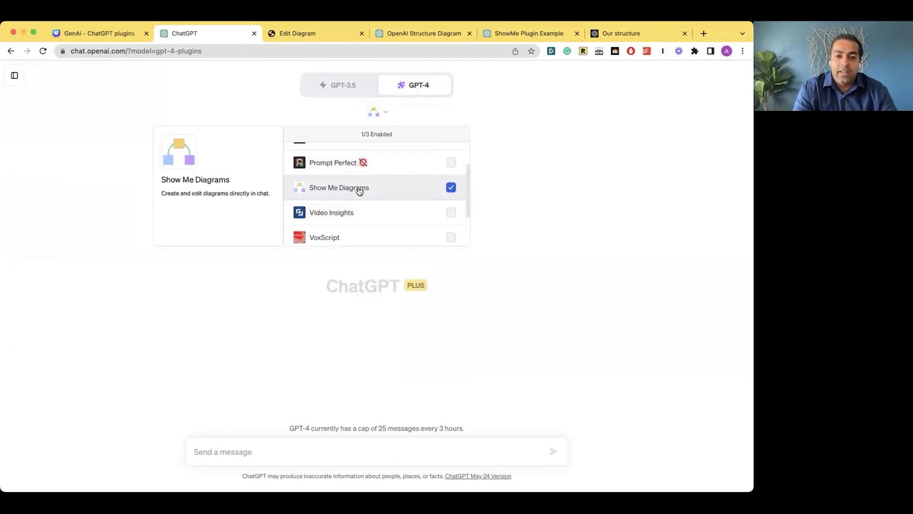
scroll(417, 191, up, 3)
scroll(418, 190, down, 5)
click(451, 210)
scroll(398, 213, up, 3)
scroll(400, 214, up, 1)
click(451, 180)
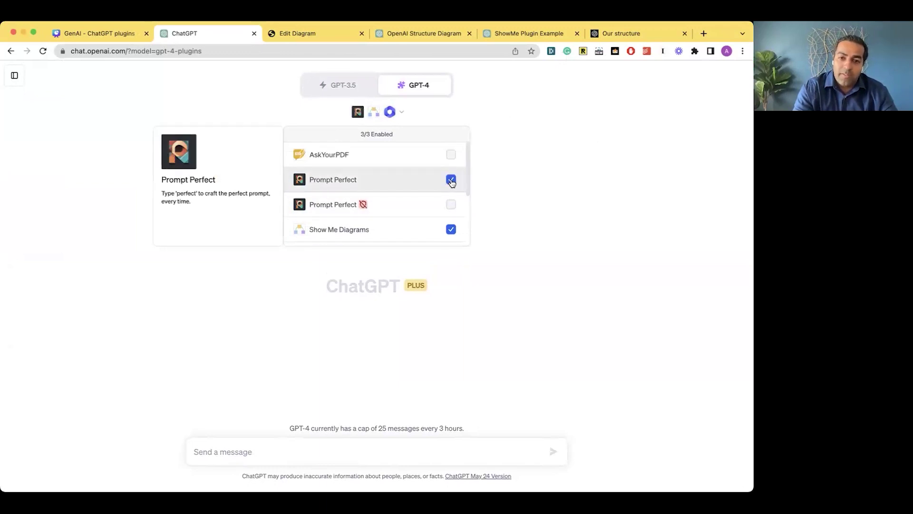
click(477, 116)
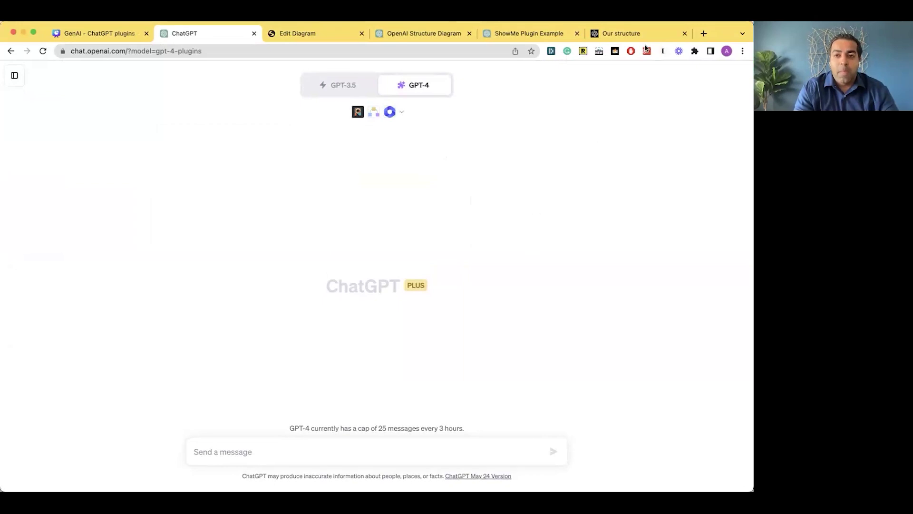
- Copy the web address of OpenAI's "Our structure" page and return to the new ChatGPT chat
click(607, 37)
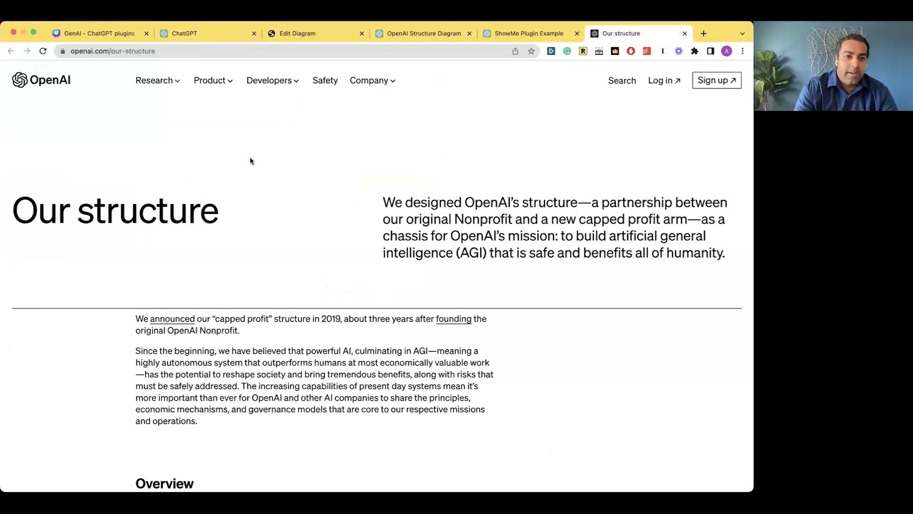
click(94, 51)
key(super+c)
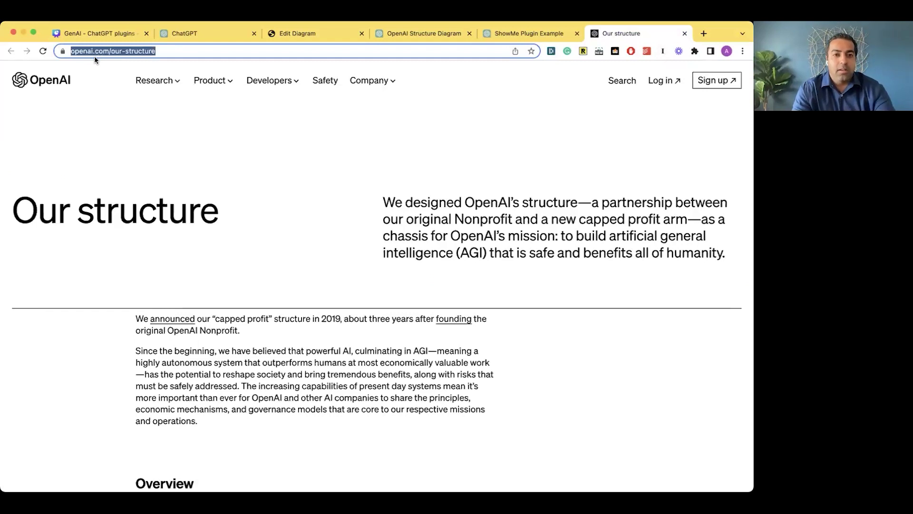
click(194, 31)
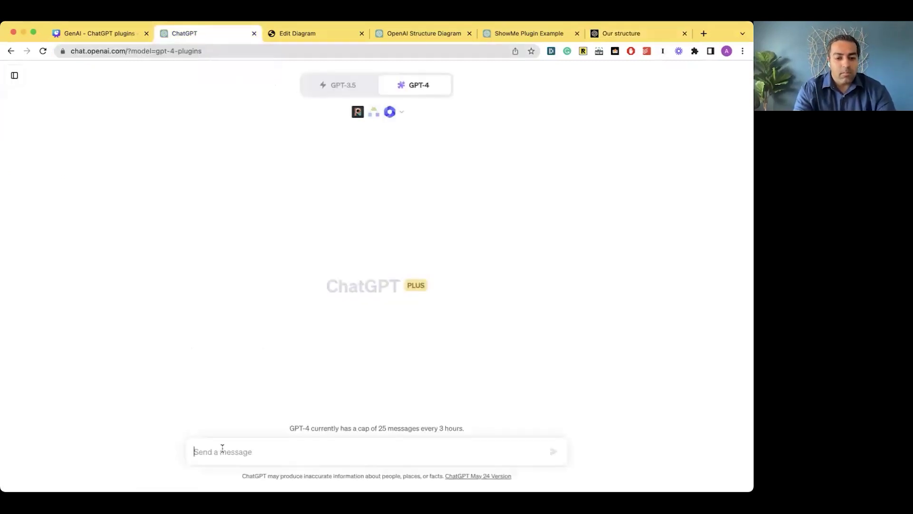
text(Give)
key(super+a)
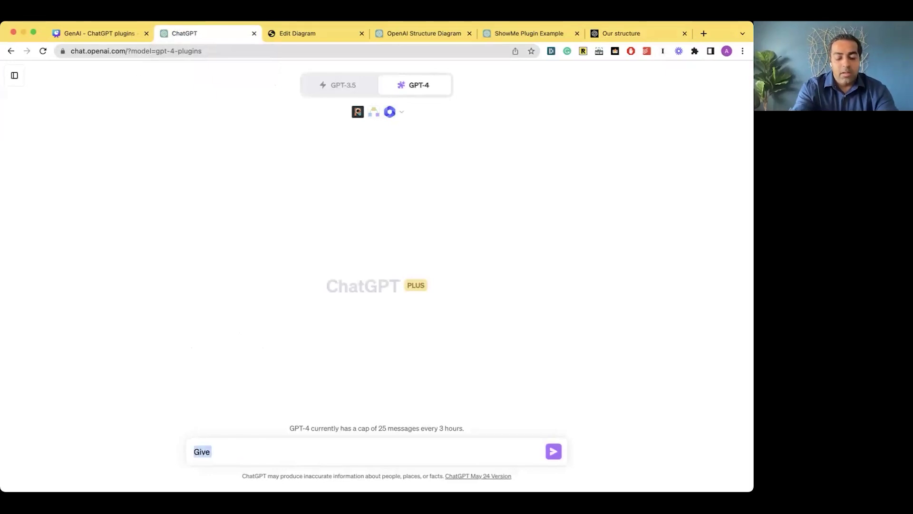
key(BackSpace)
text(H)
key(BackSpace)
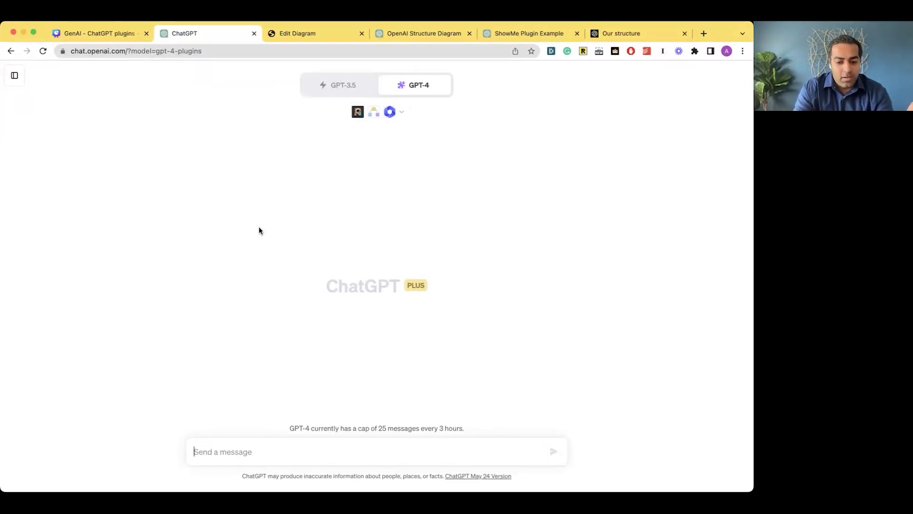
text(P)
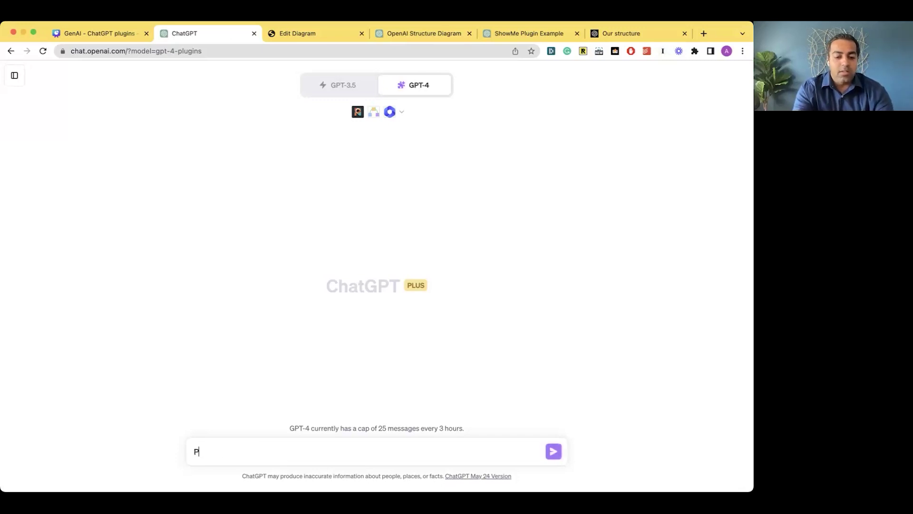
text(erf)
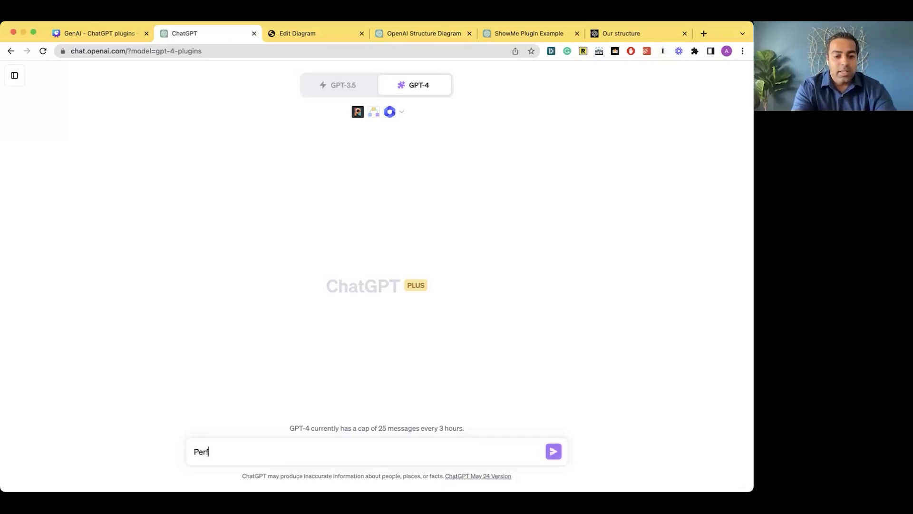
text(ect )
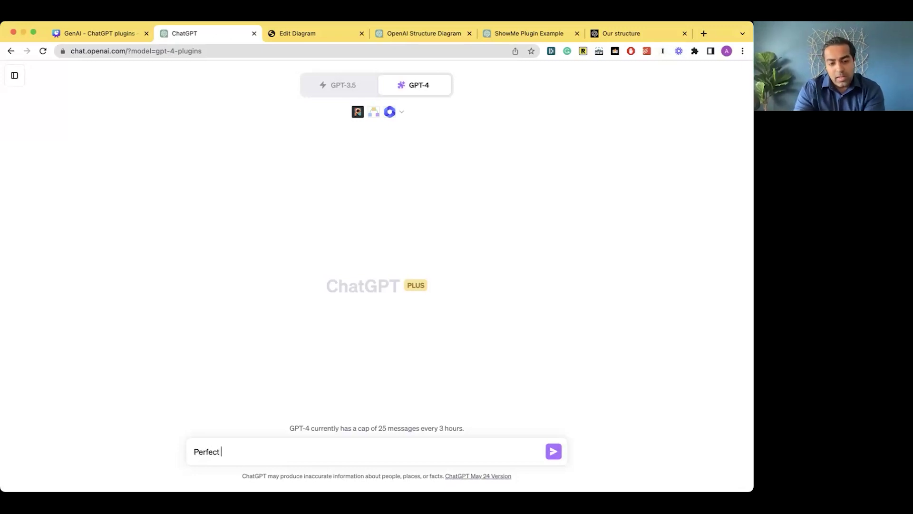
text(give )
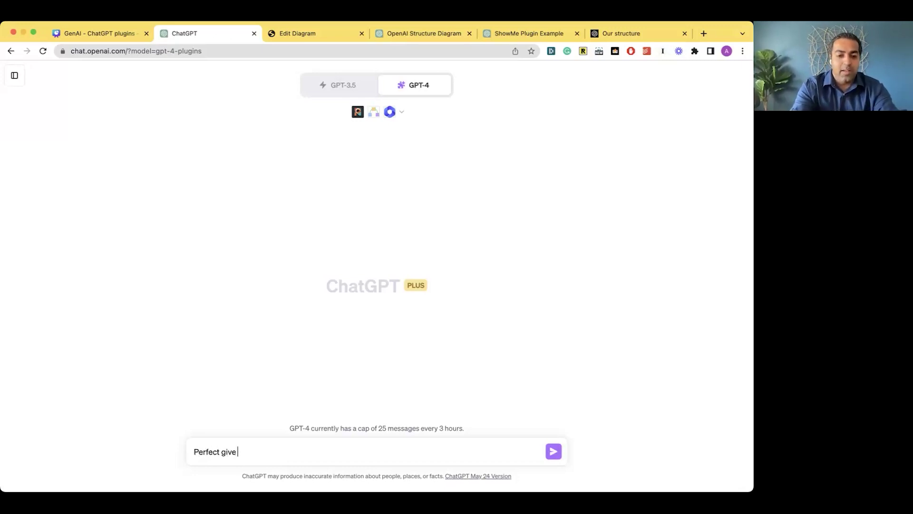
text(me a summary of this page)
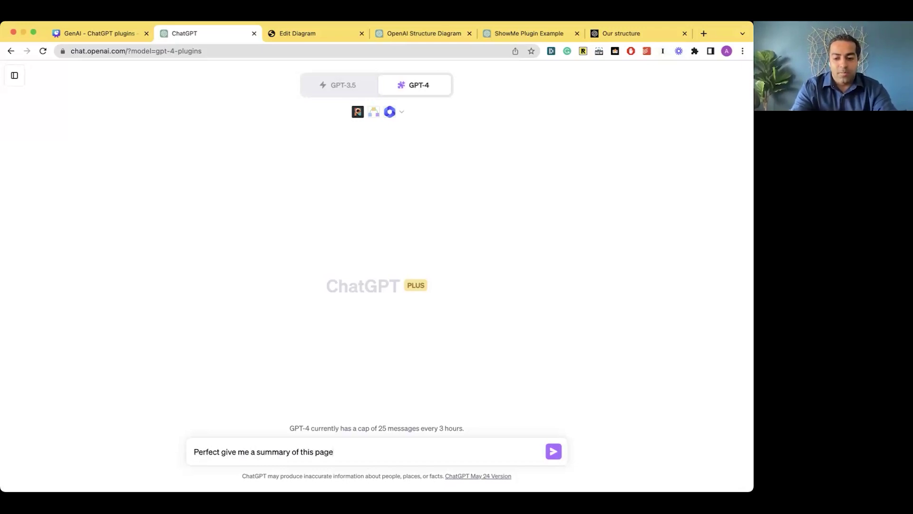
text(:)
key(super+v)
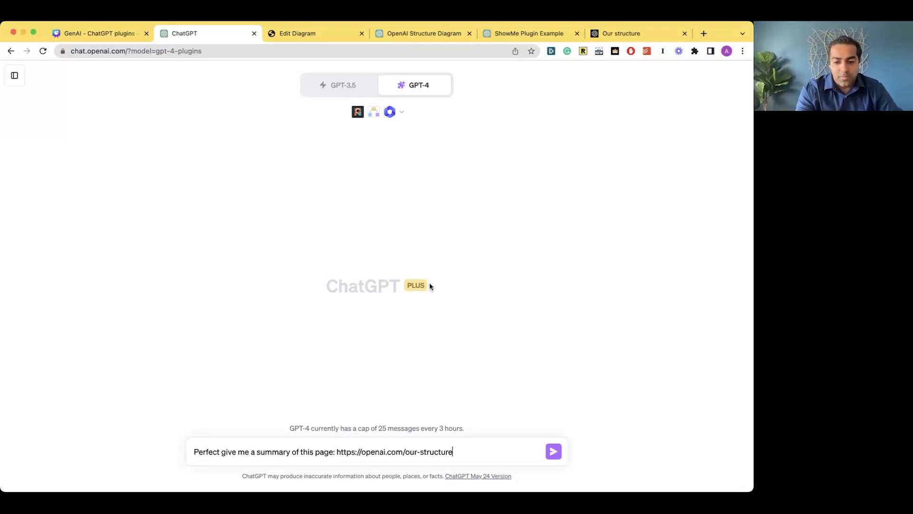
key(Return)
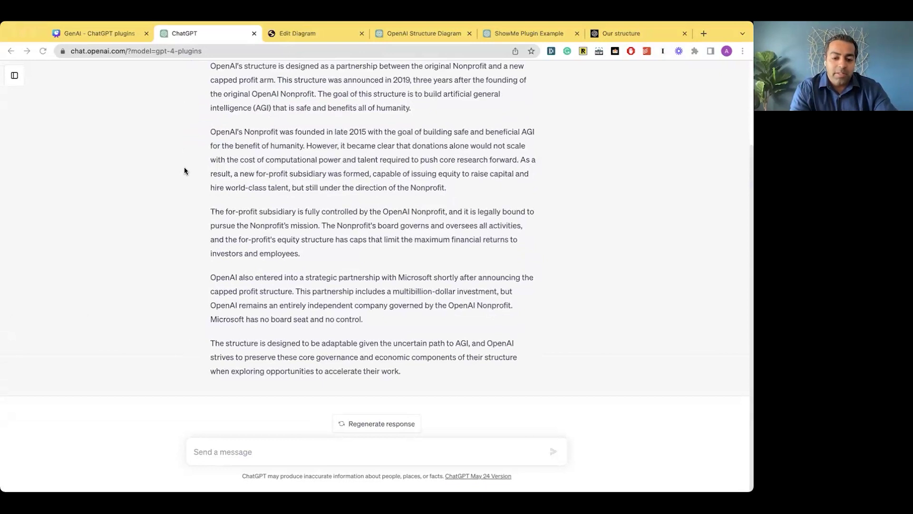
click(326, 217)
click(237, 450)
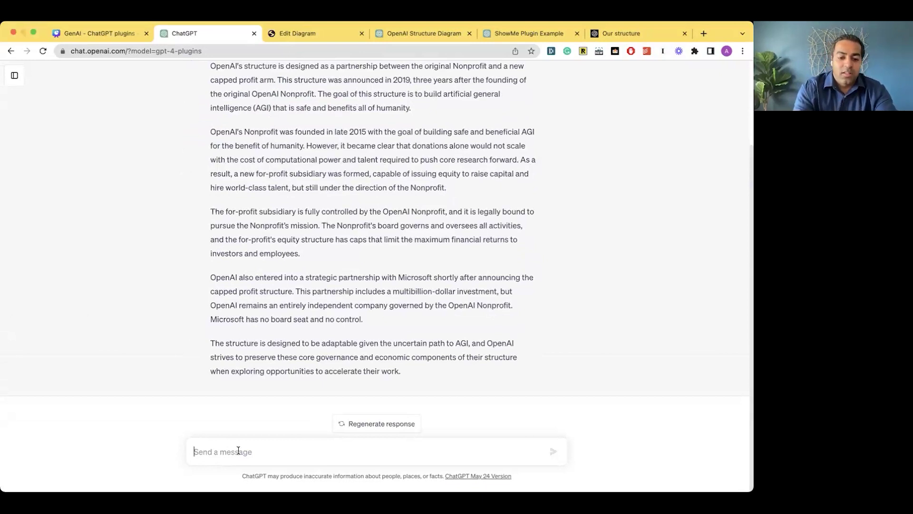
text(Perfect a diagram showing OpenAI's structure based on this site: https://openai.com/our-structure)
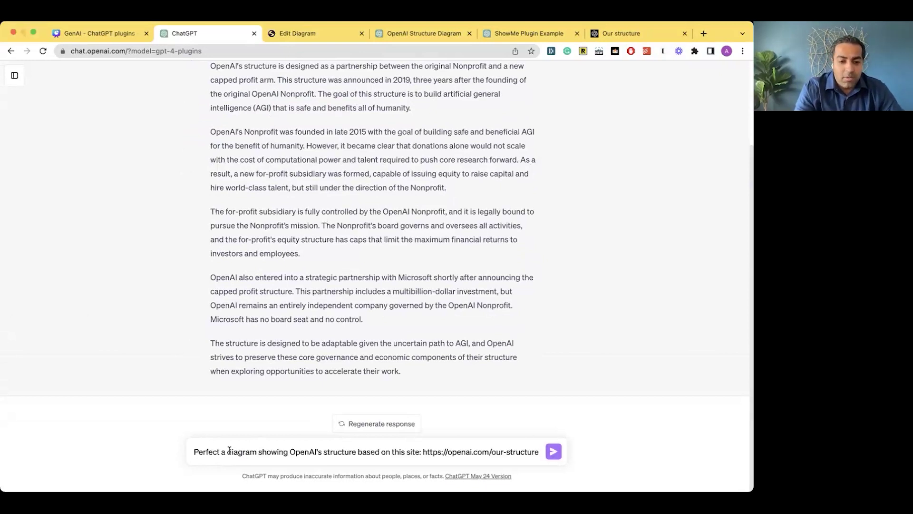
key(Return)
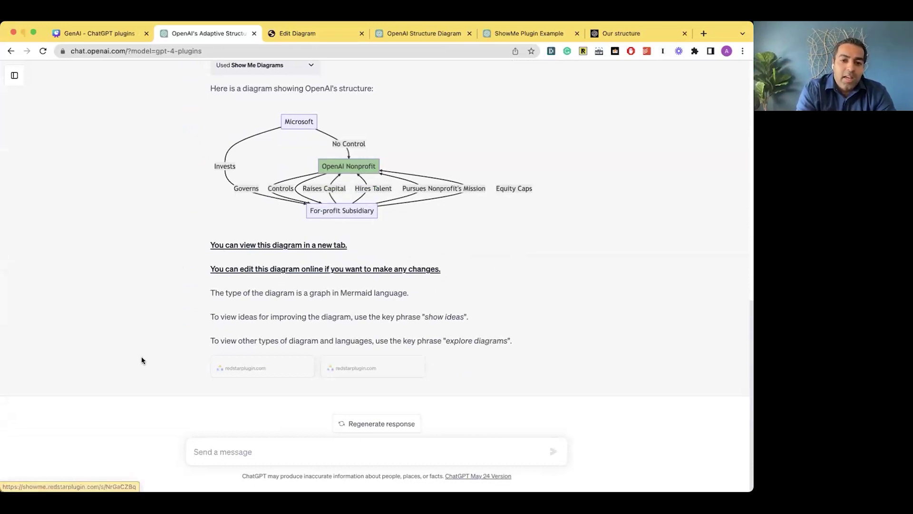
- Send the prompt "perfect provide me with a summary of OpenAI structure"
text(perfect )
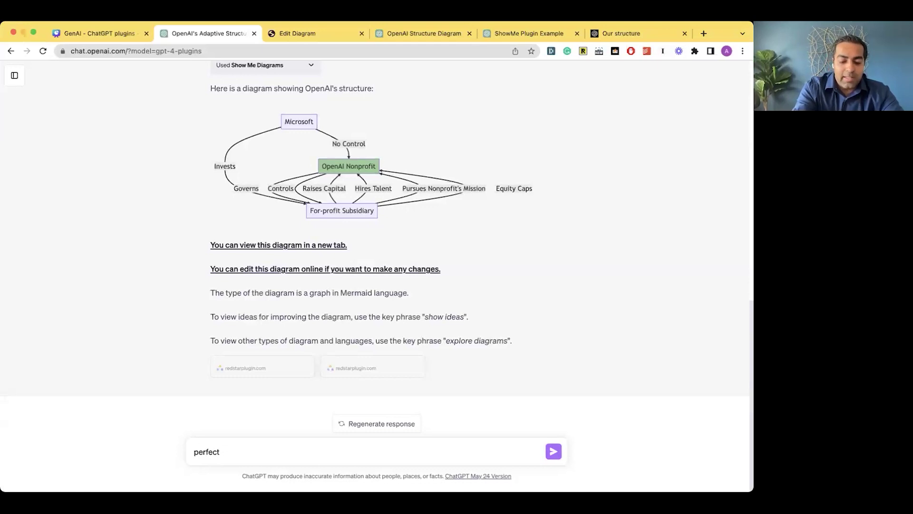
text(provide me wi)
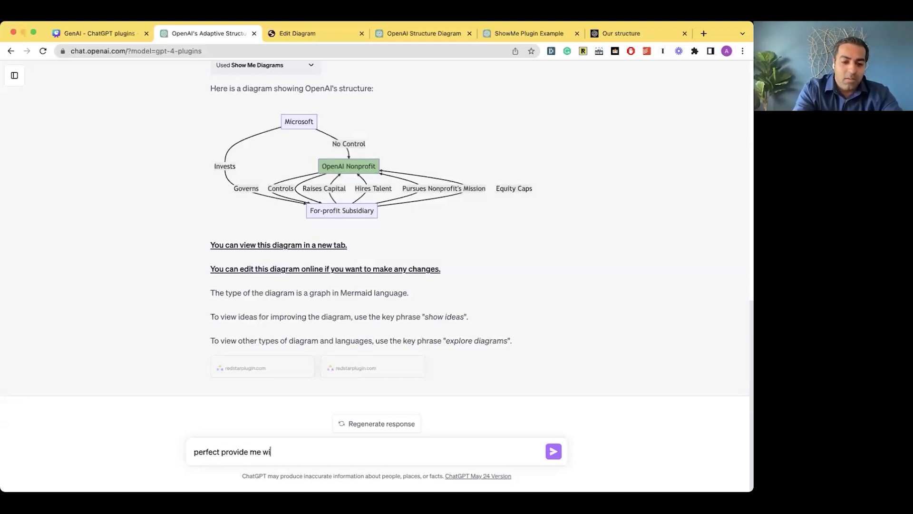
text(th a summary of)
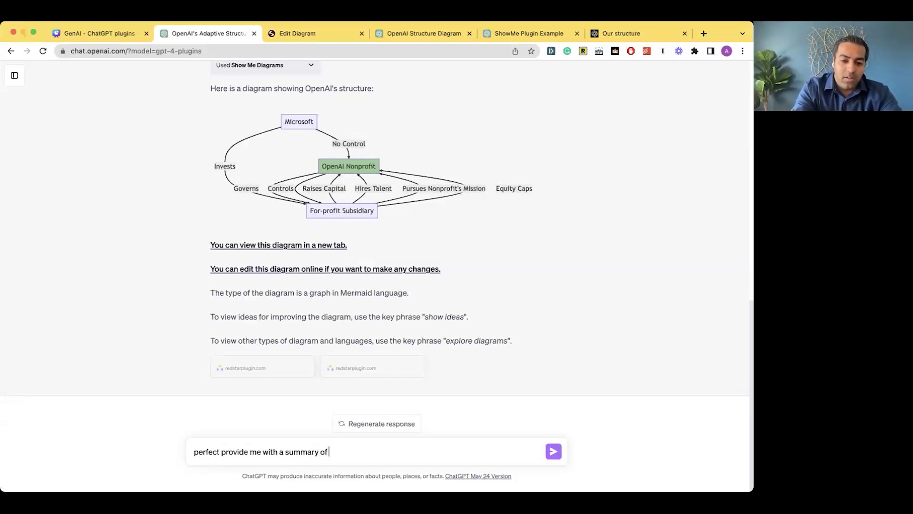
text( OpenAI sctr)
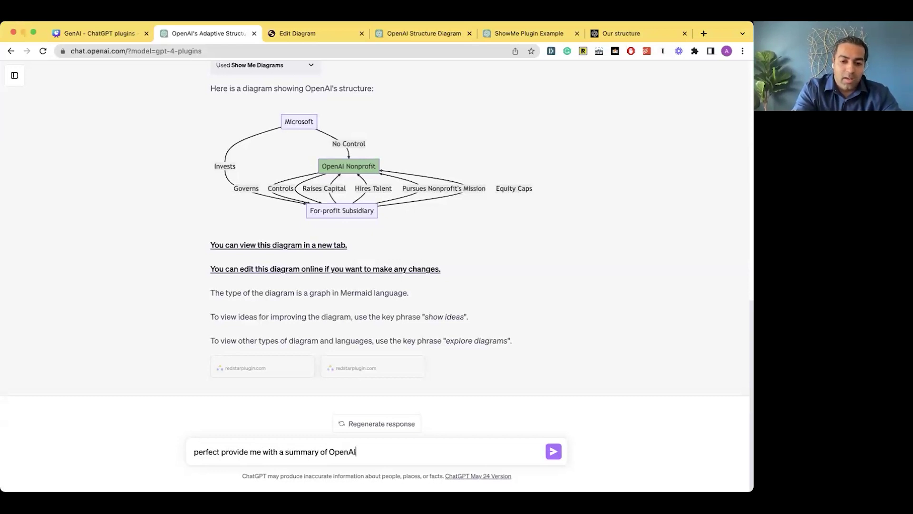
key(BackSpace)
key(BackSpace)
key(BackSpace)
text(tructure)
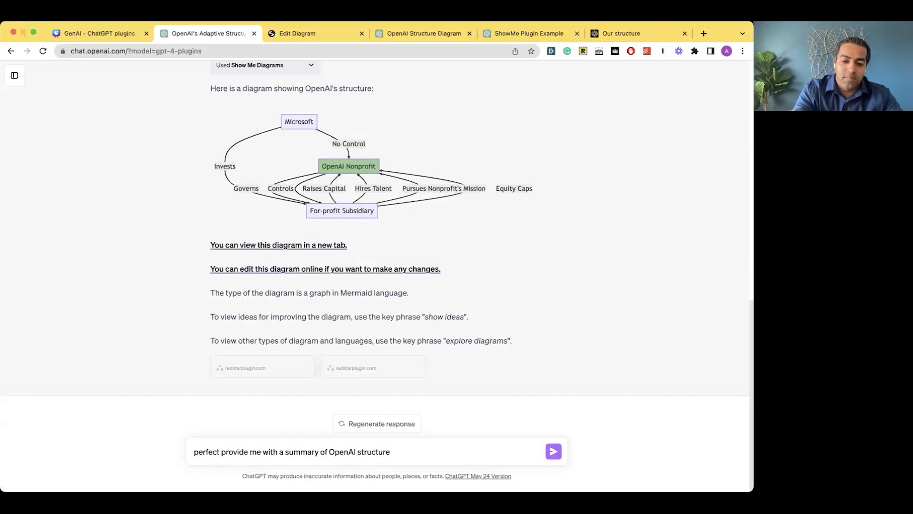
key(Return)
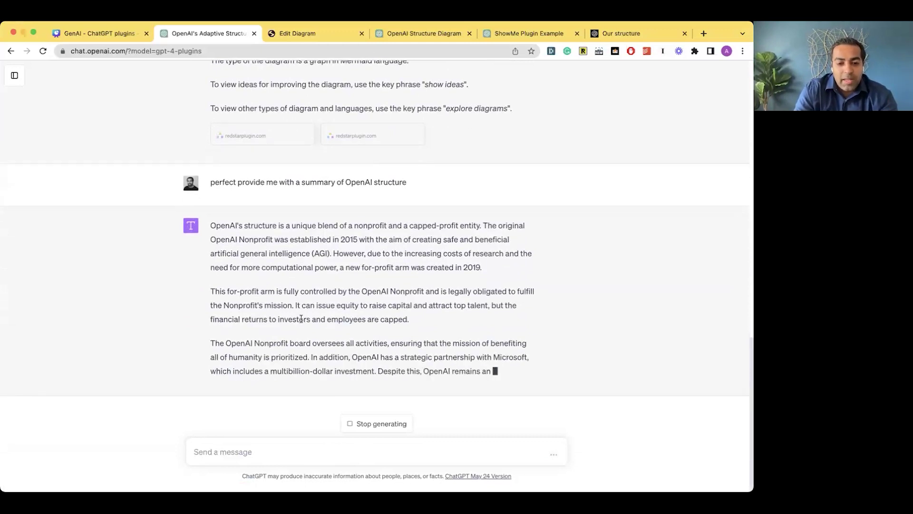
- Expand the first Show Me Diagrams call to examine its request and response, and review the OpenAI structure summary
scroll(300, 317, up, 10)
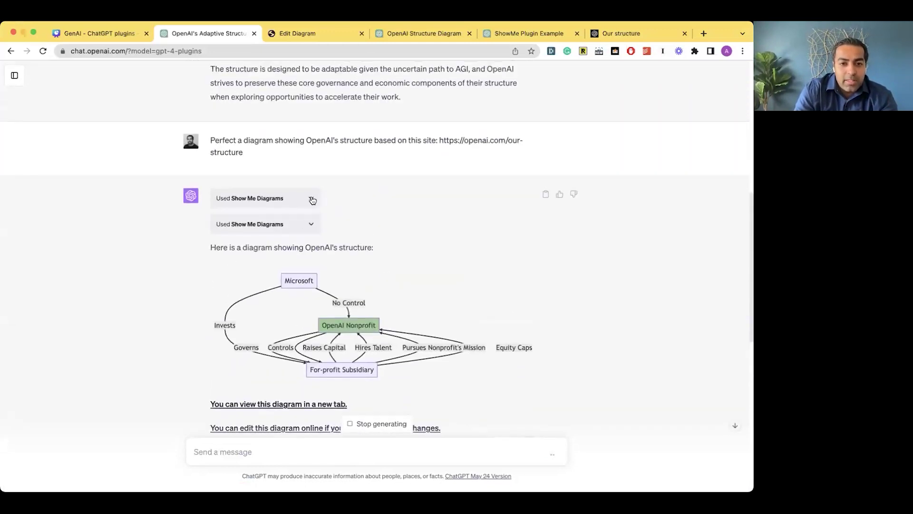
click(312, 200)
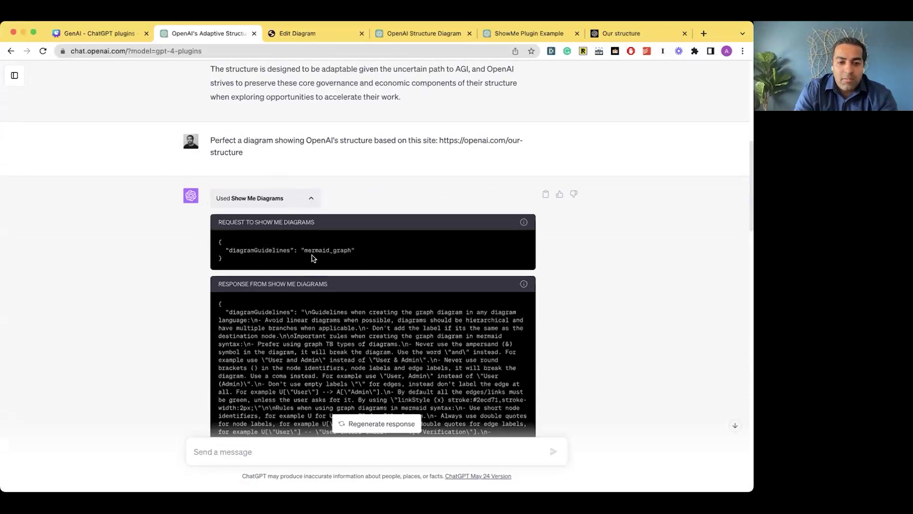
scroll(233, 331, down, 3)
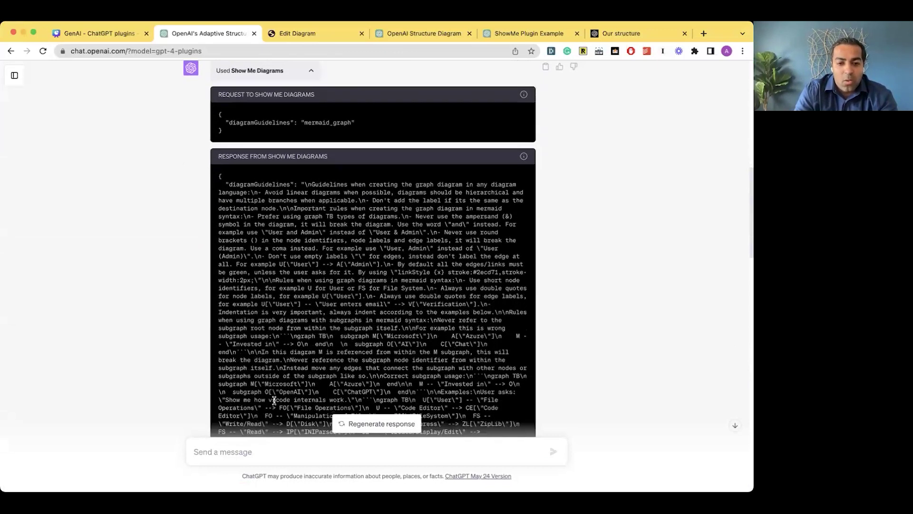
scroll(240, 141, down, 6)
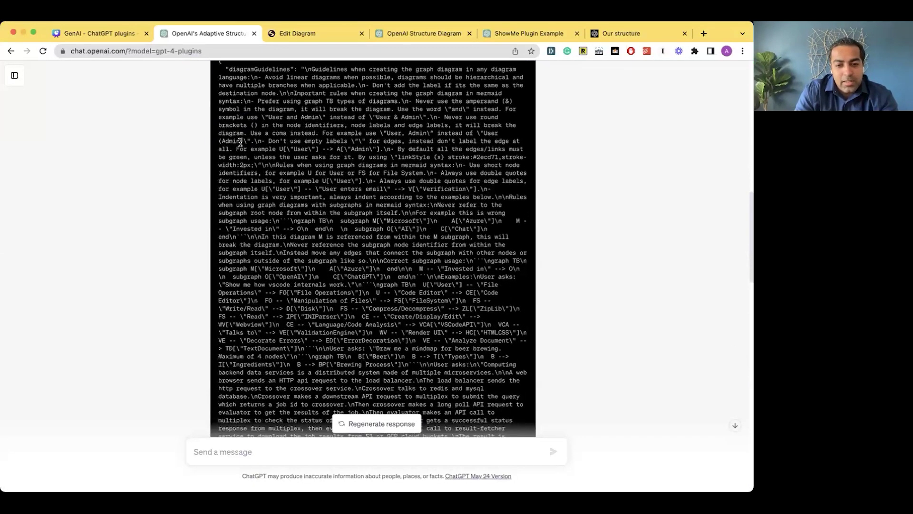
scroll(241, 142, down, 10)
scroll(240, 142, up, 5)
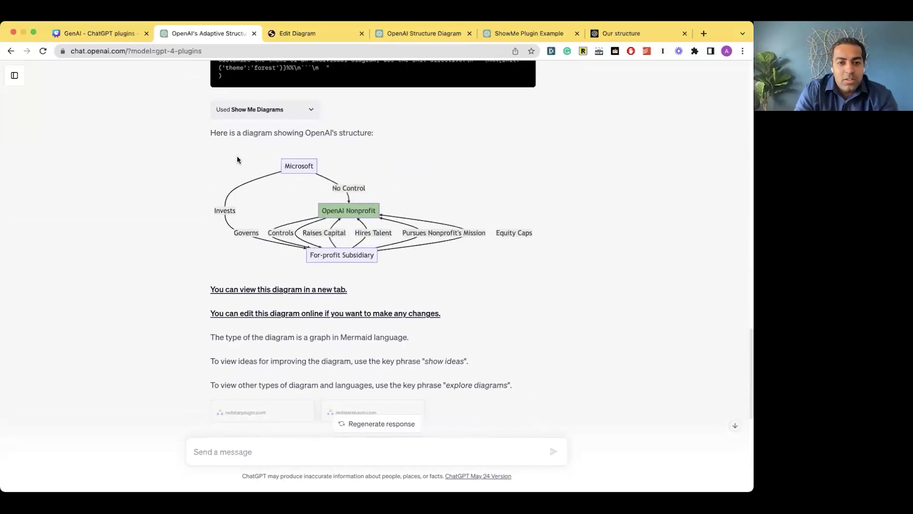
scroll(220, 266, down, 7)
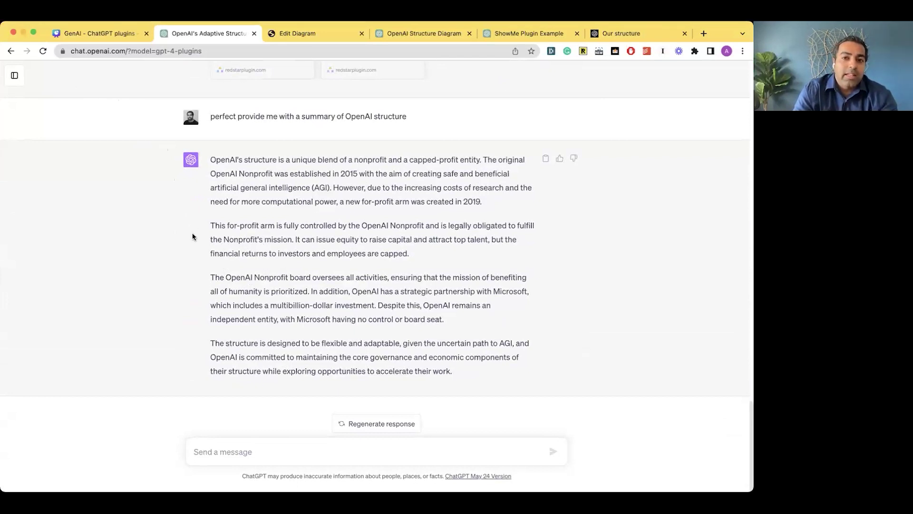
scroll(193, 237, up, 2)
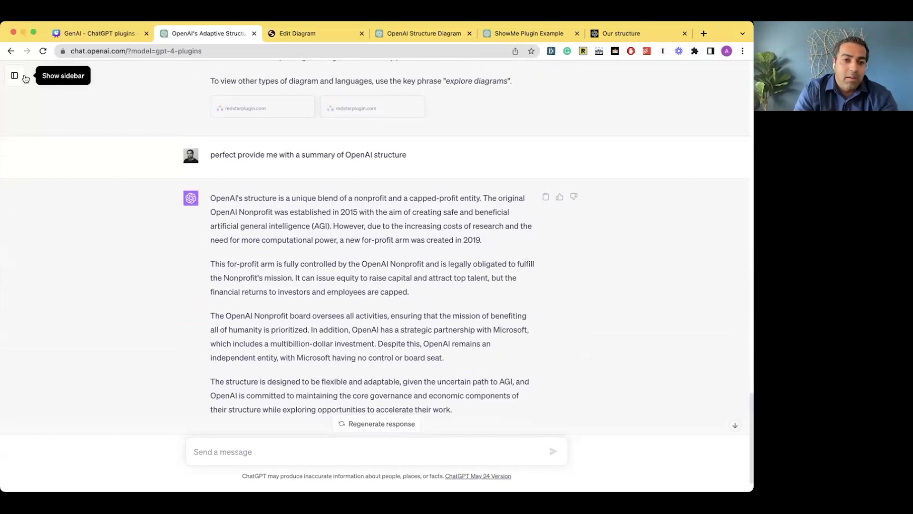
- Open the "AI Impact in Law" chat, examine its VoxScript video summary, and return to the "OpenAI's Adaptive Structure" chat
scroll(208, 200, up, 3)
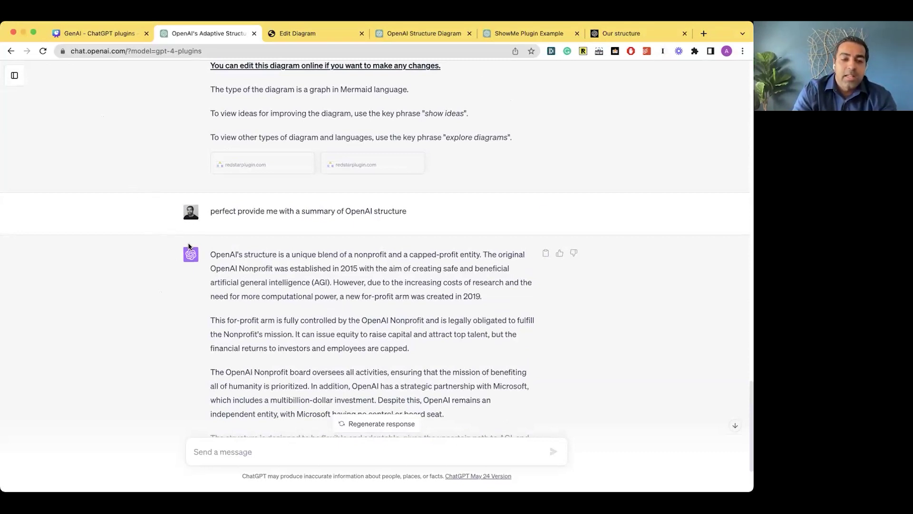
click(15, 75)
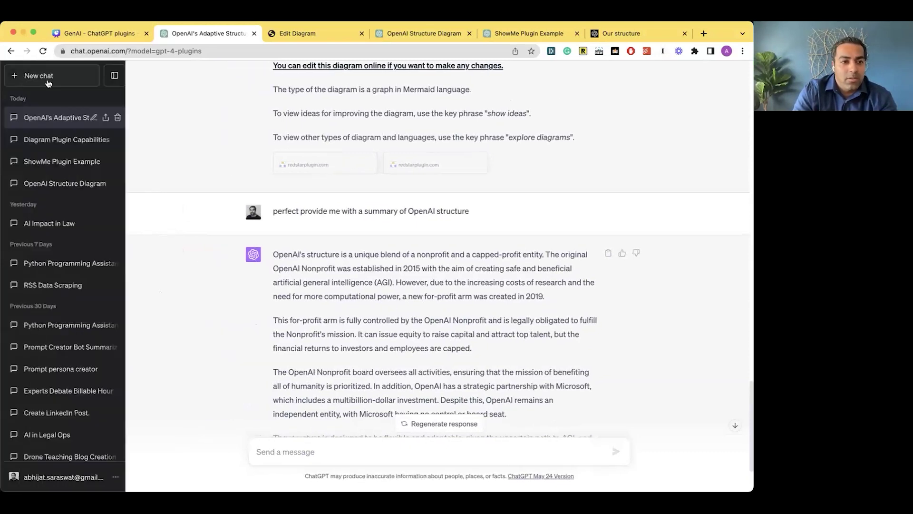
click(59, 224)
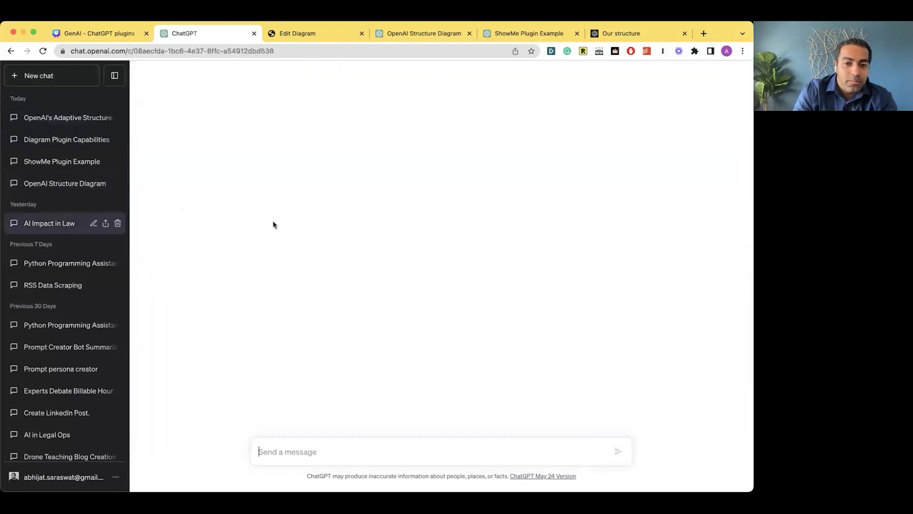
scroll(273, 224, up, 15)
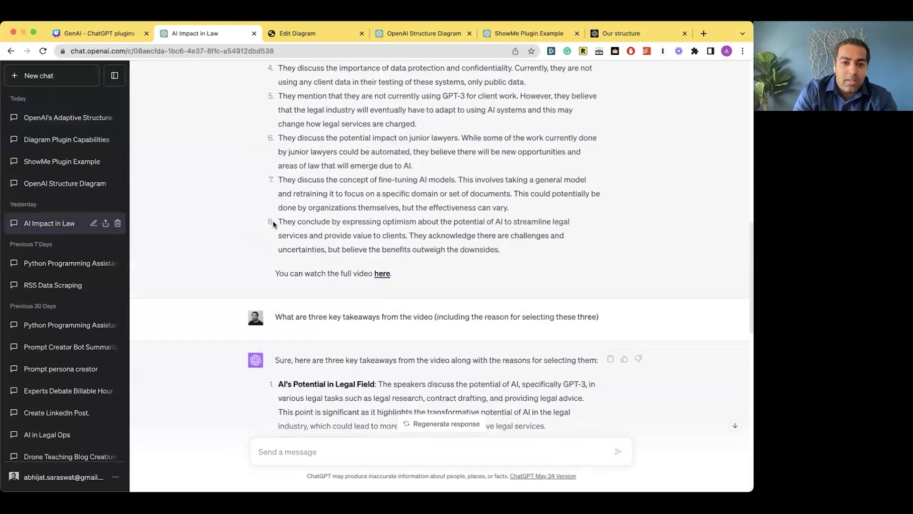
scroll(302, 218, up, 15)
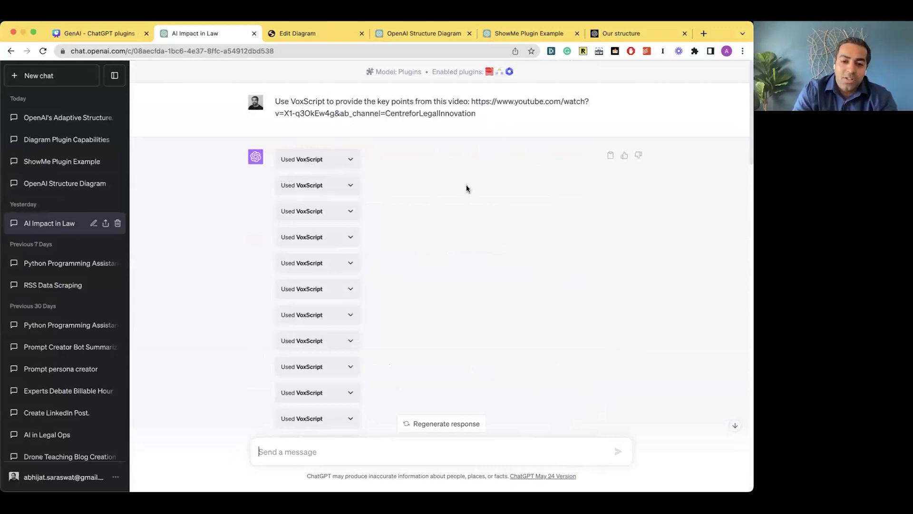
scroll(466, 188, down, 3)
scroll(466, 188, up, 3)
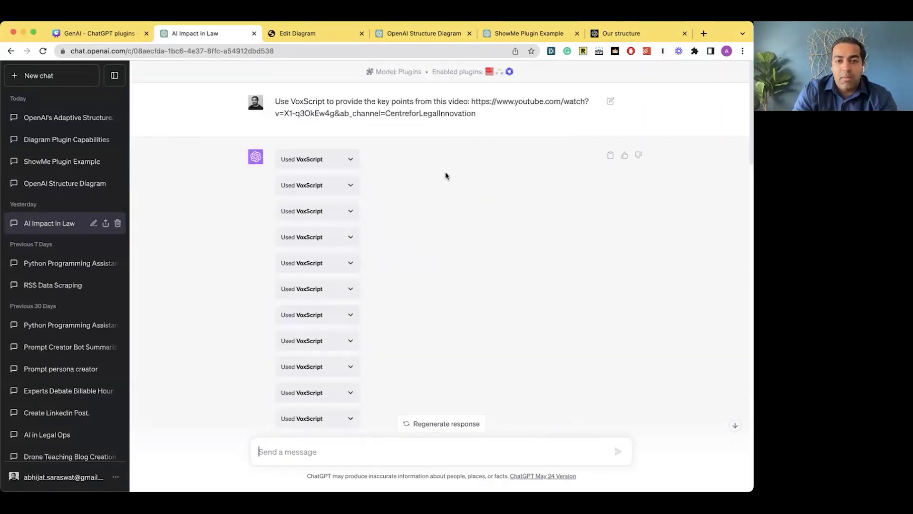
scroll(443, 178, down, 10)
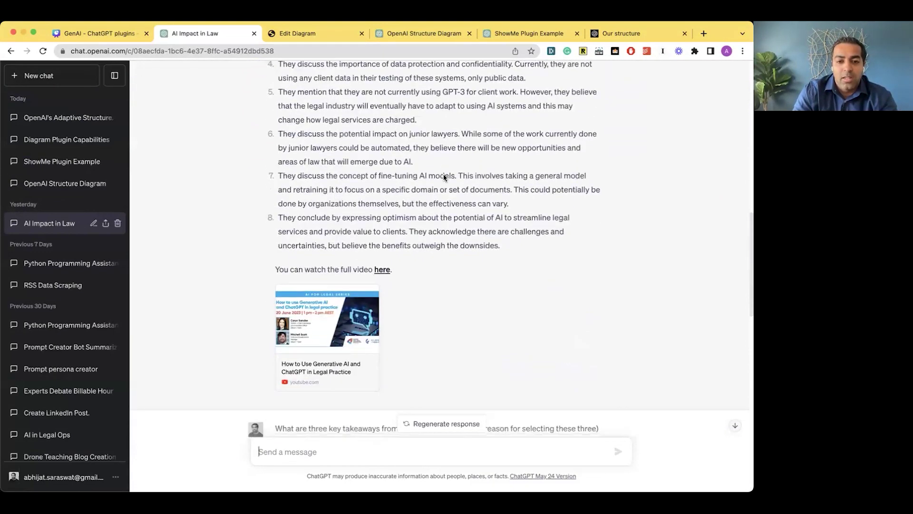
scroll(443, 178, up, 1)
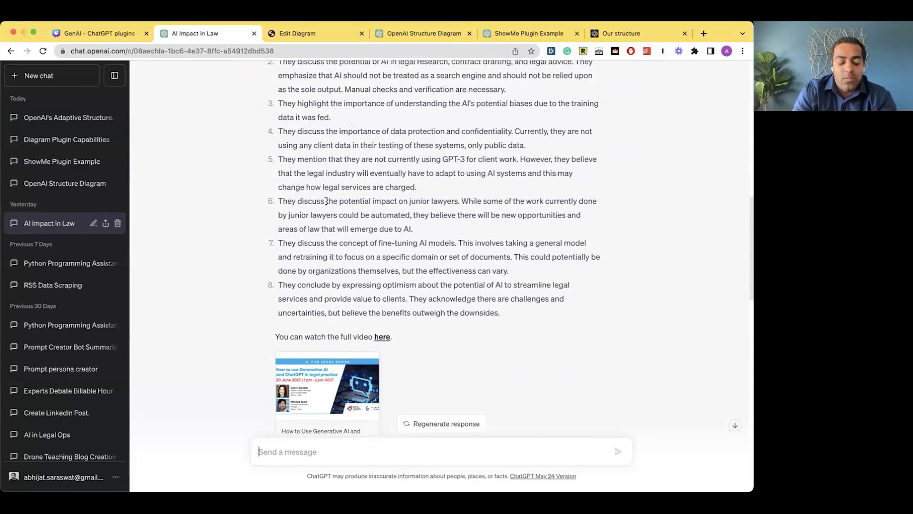
click(45, 118)
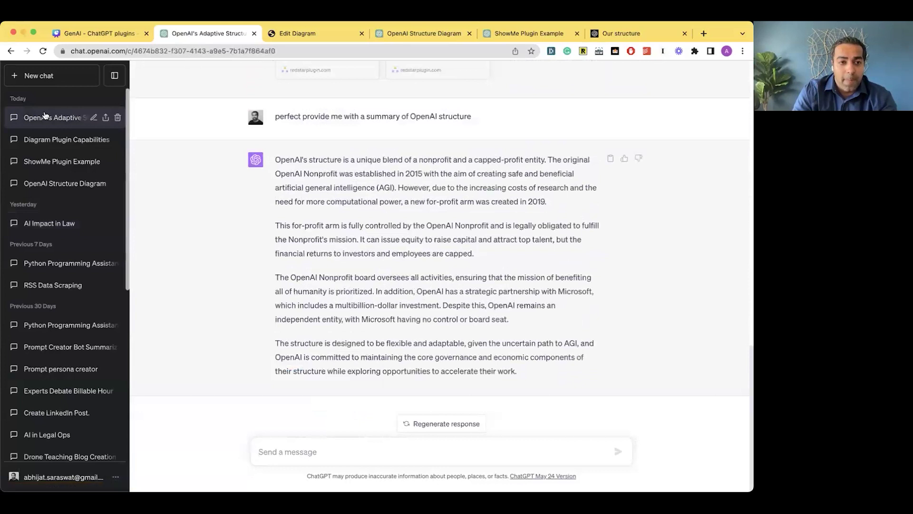
click(115, 76)
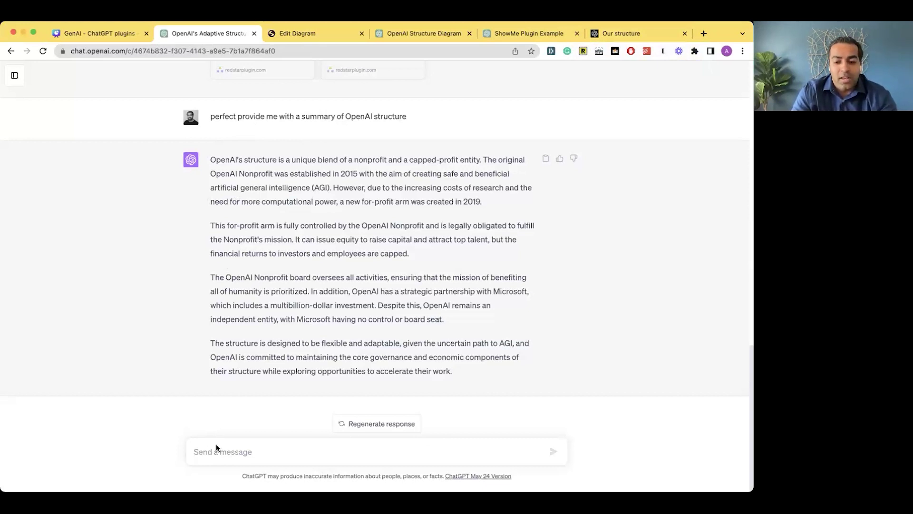
text(O)
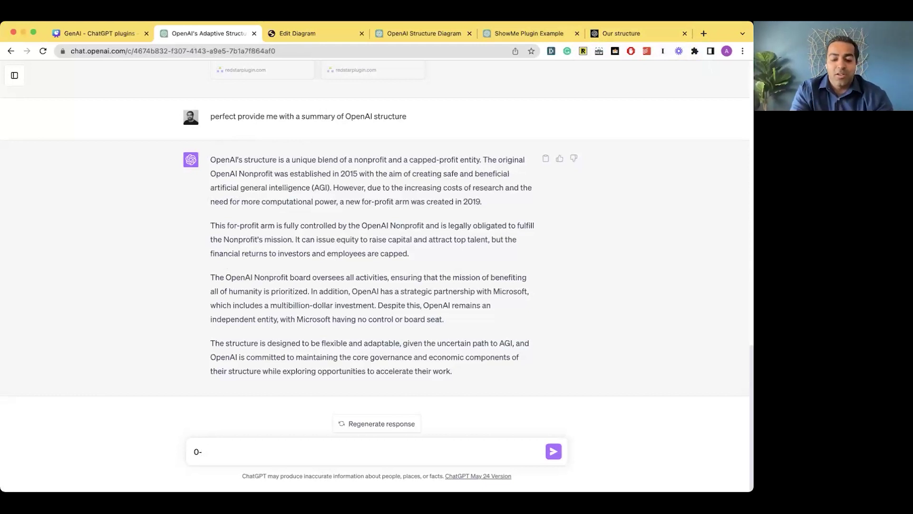
text(-1.8)
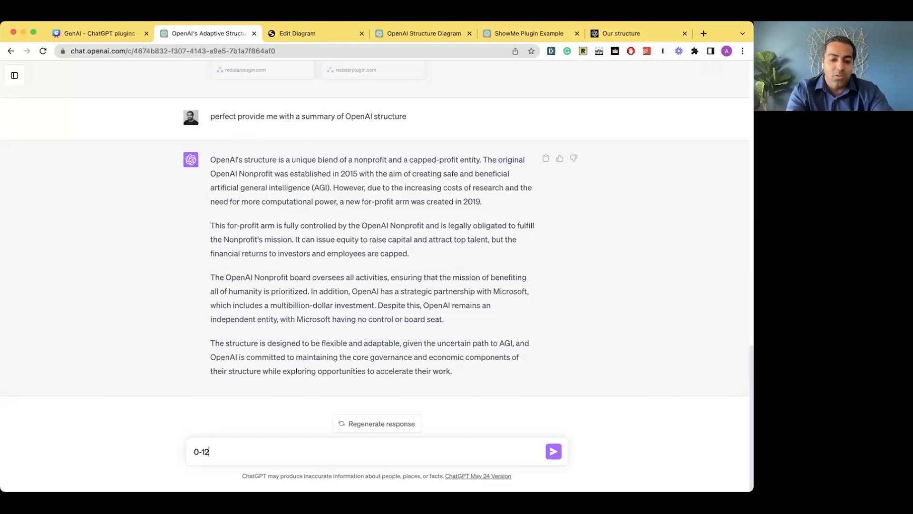
key(Return)
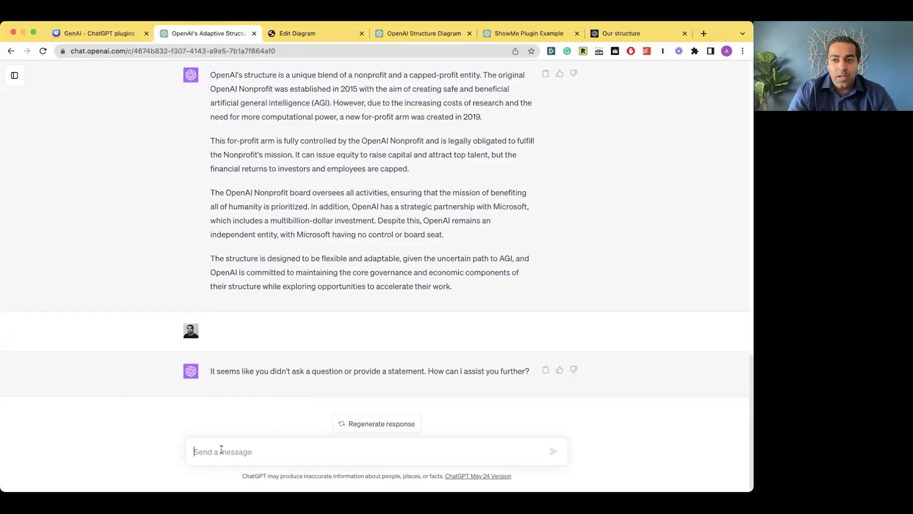
- Compose the prompt "What does OpenAI want to achieve in the future? temperature 0.1", copy its text and send it
text(What doesa)
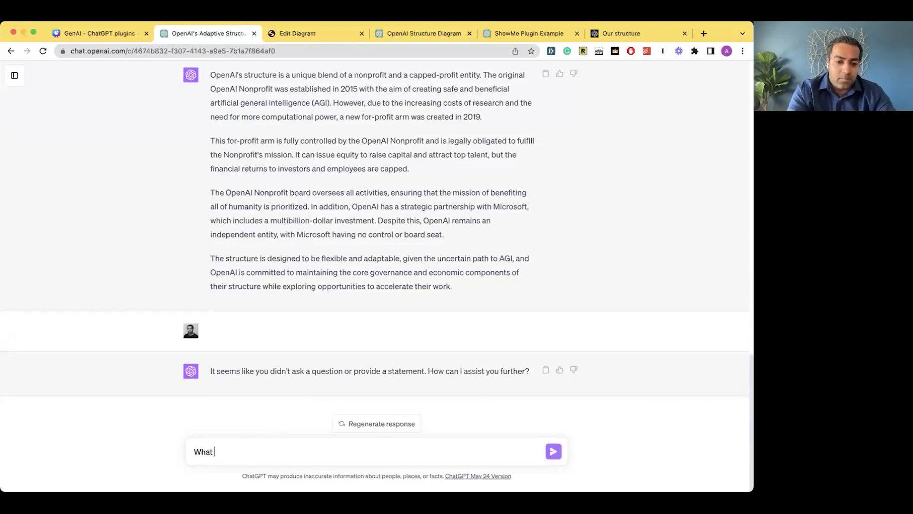
key(BackSpace)
key(BackSpace)
text(OpenAI want t)
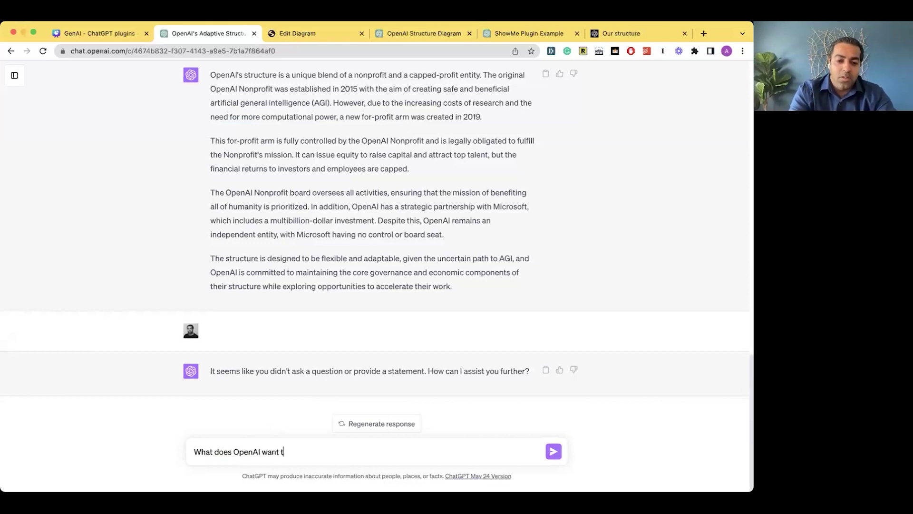
text(o achieve in the future)
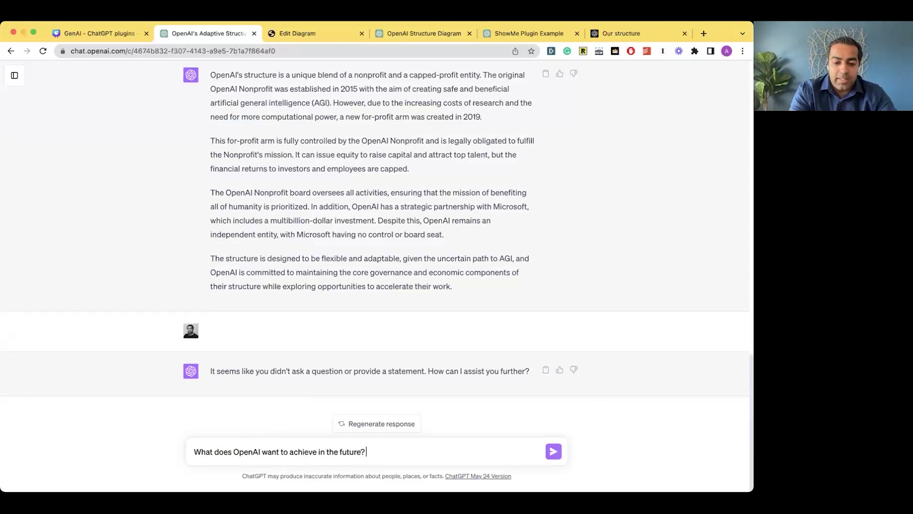
text(? te)
key(BackSpace)
text(temper)
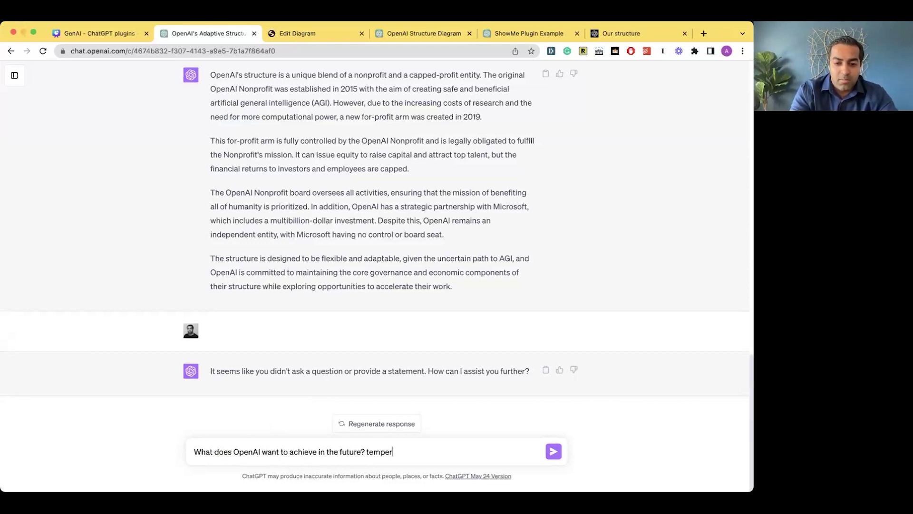
text(ateure 0.1)
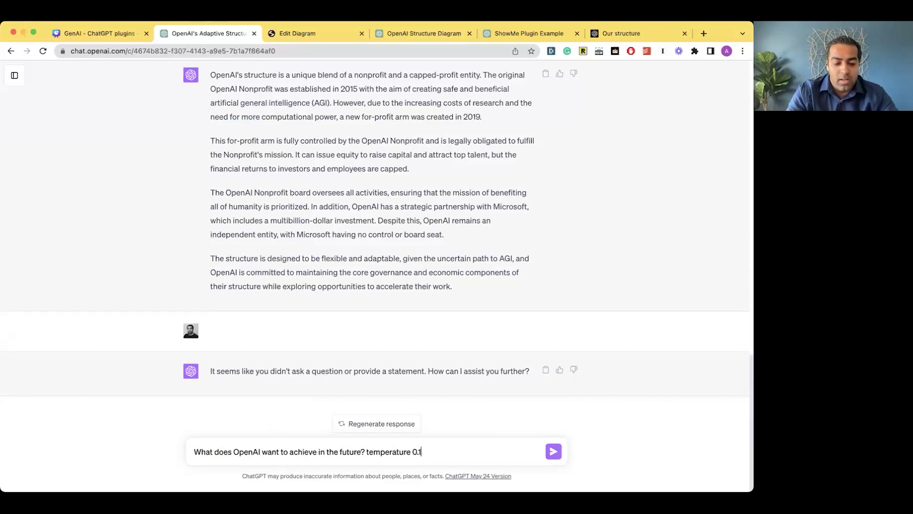
key(super+a)
key(super+c)
key(Return)
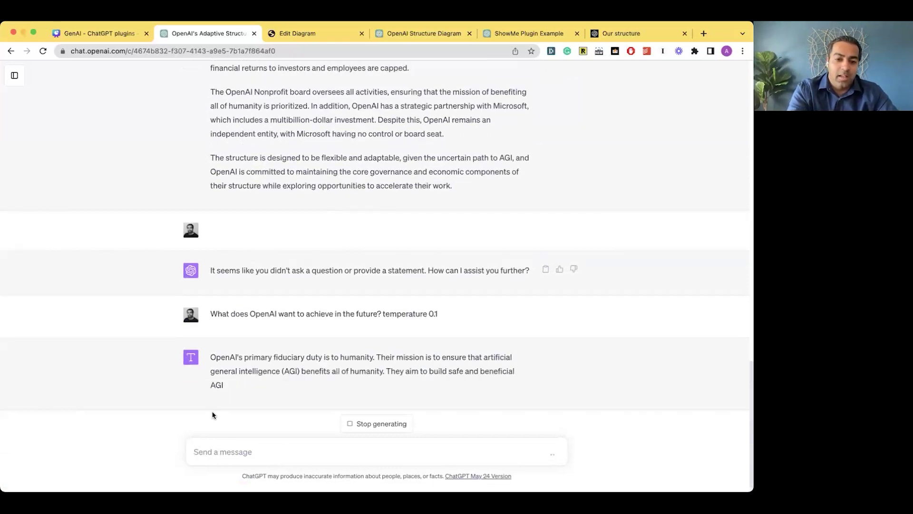
- Send the copied prompt about OpenAI's future goals again with the temperature changed to 2
key(super+v)
key(BackSpace)
key(BackSpace)
key(BackSpace)
text(2)
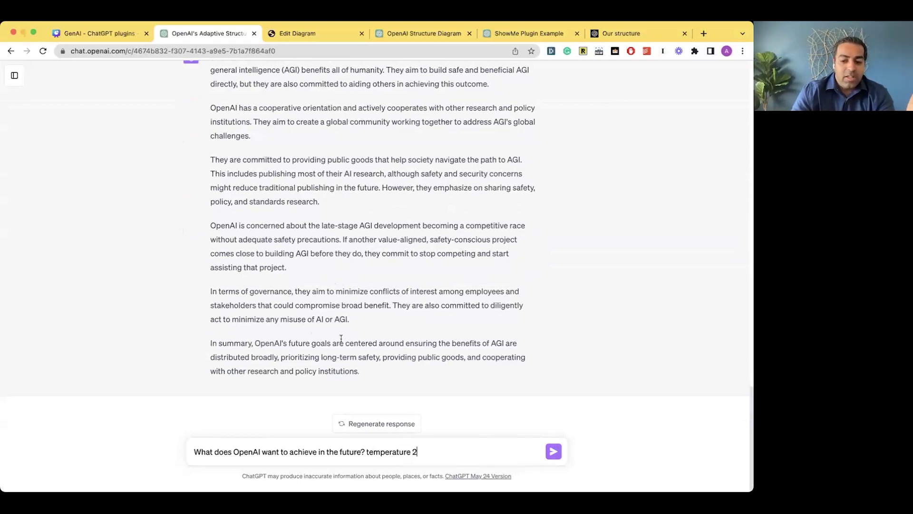
key(Return)
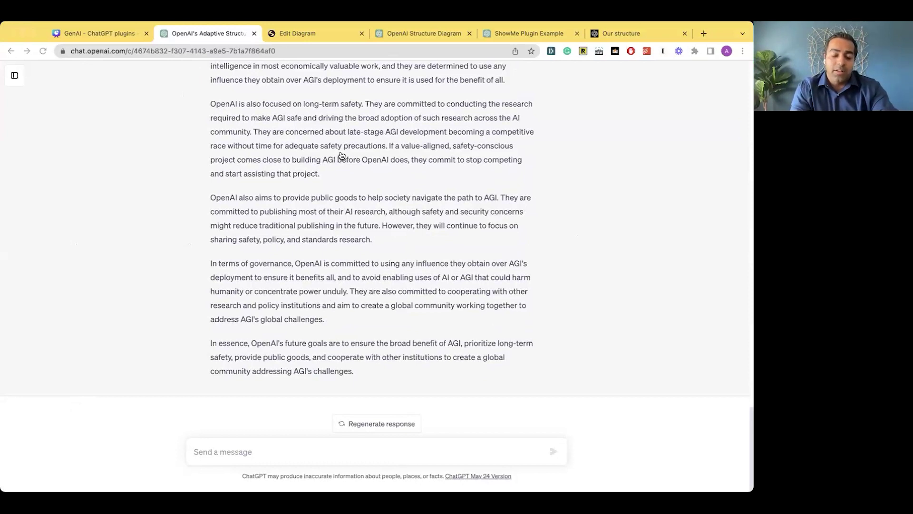
- Reopen the SSRN page "Why Law Firms Must Responsibly Embrace Generative AI" and decline its functional and performance cookies
key(super+shift+t)
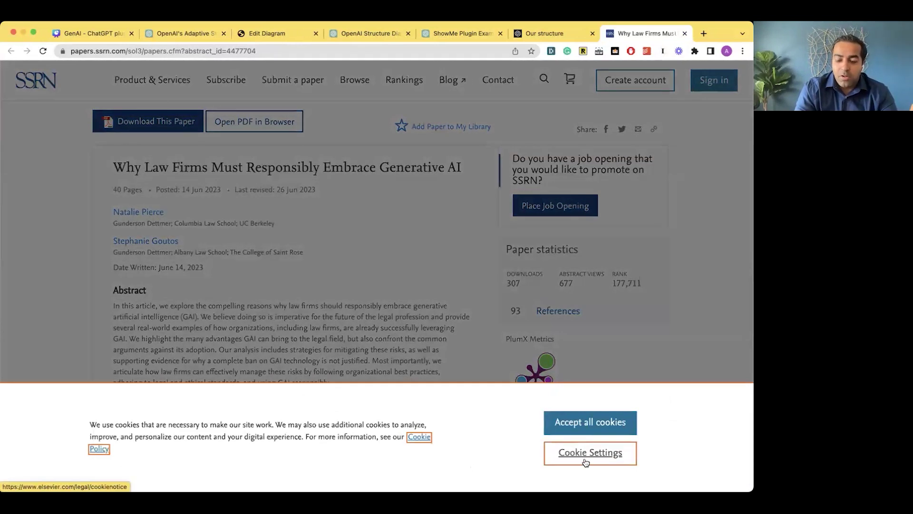
click(589, 454)
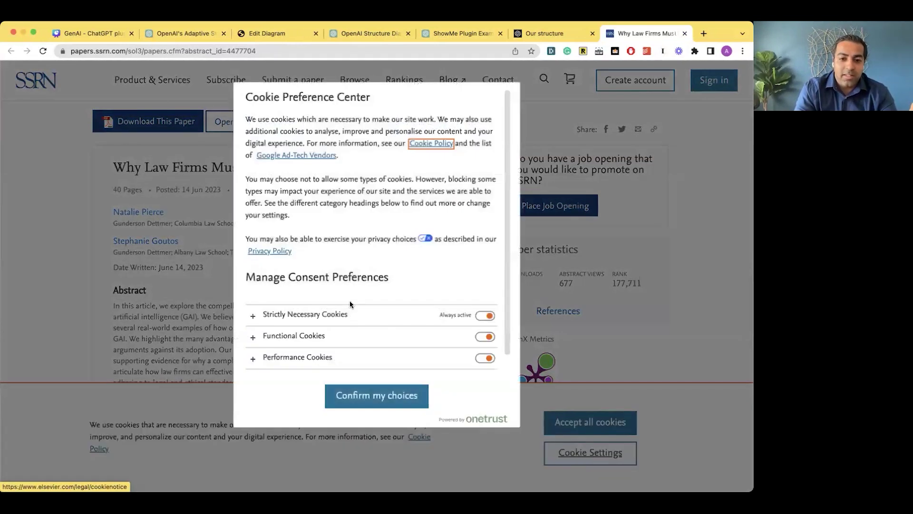
click(486, 336)
click(486, 358)
scroll(399, 376, down, 1)
click(381, 386)
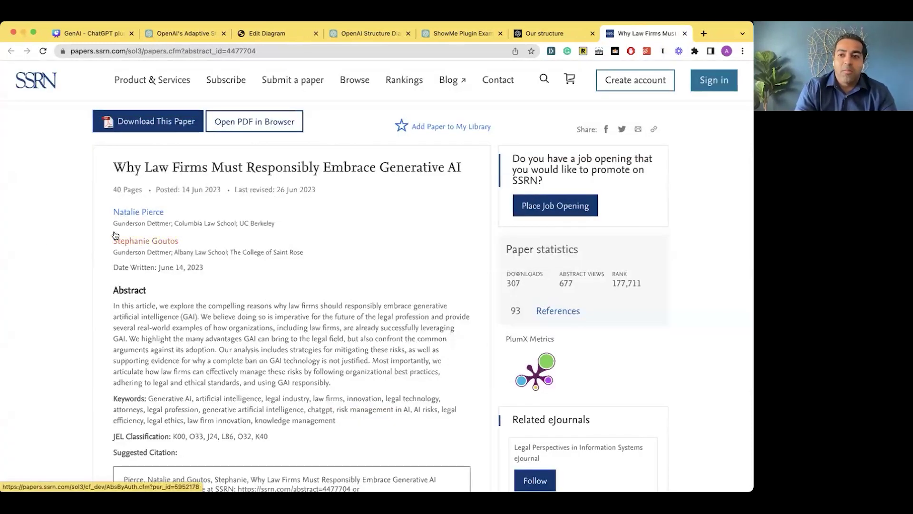
- Open the law firm paper's PDF in the browser and select its full web address
click(253, 130)
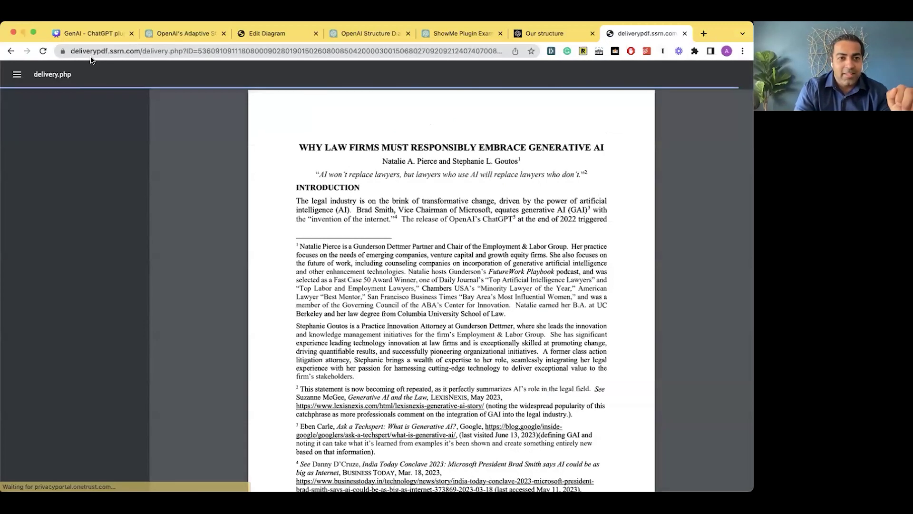
click(97, 51)
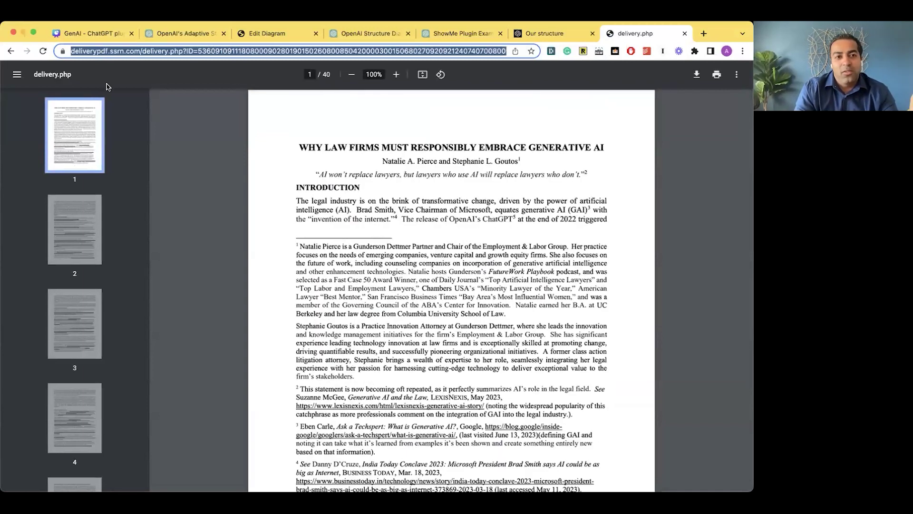
- Return to ChatGPT and start a new chat using the GPT-4 Plugins model
click(189, 34)
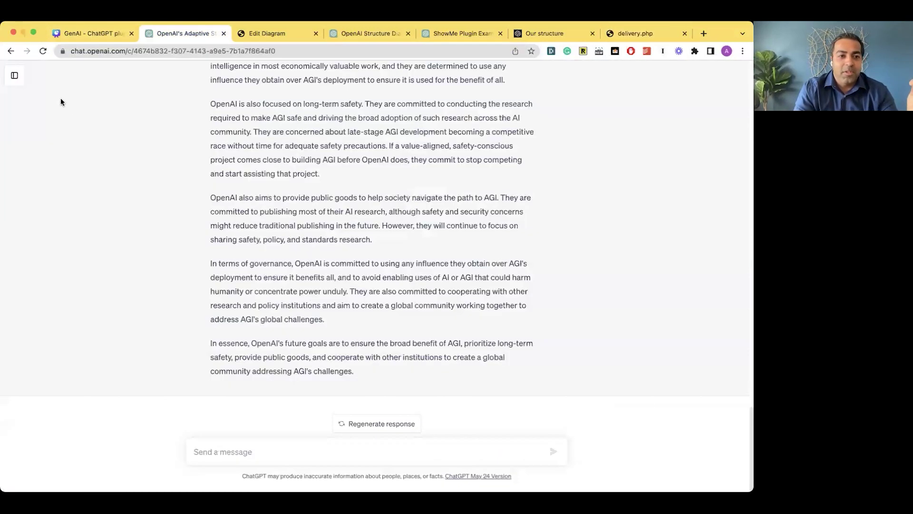
click(17, 74)
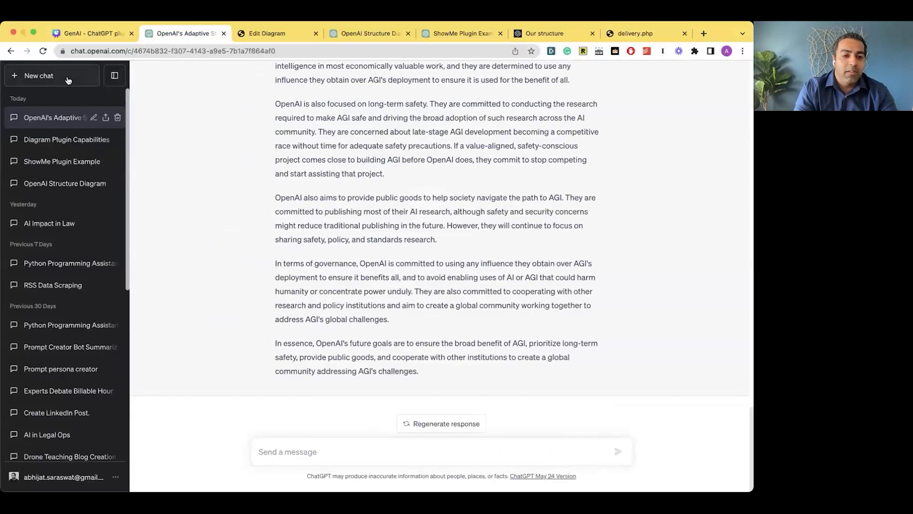
click(67, 80)
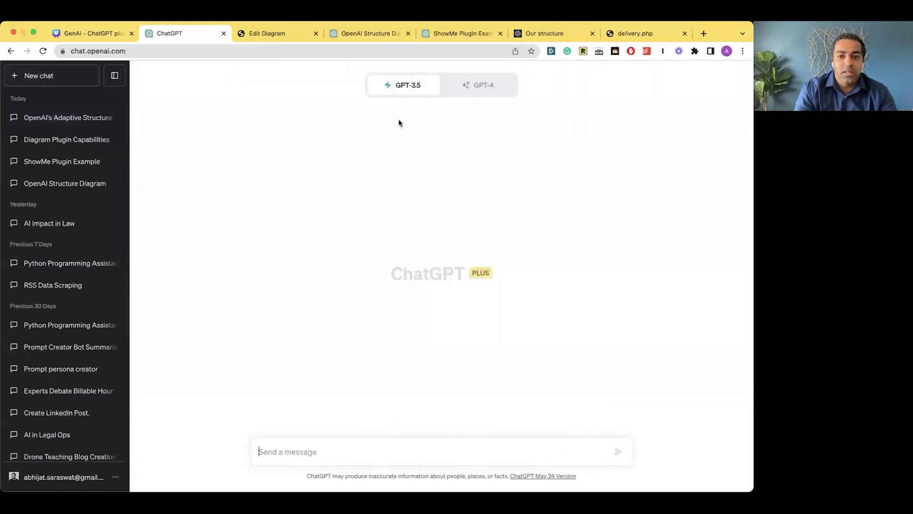
click(484, 93)
click(424, 218)
- Disable the Prompt Perfect and Show Me Diagrams plugins for the new chat and enable AskYourPDF
click(467, 117)
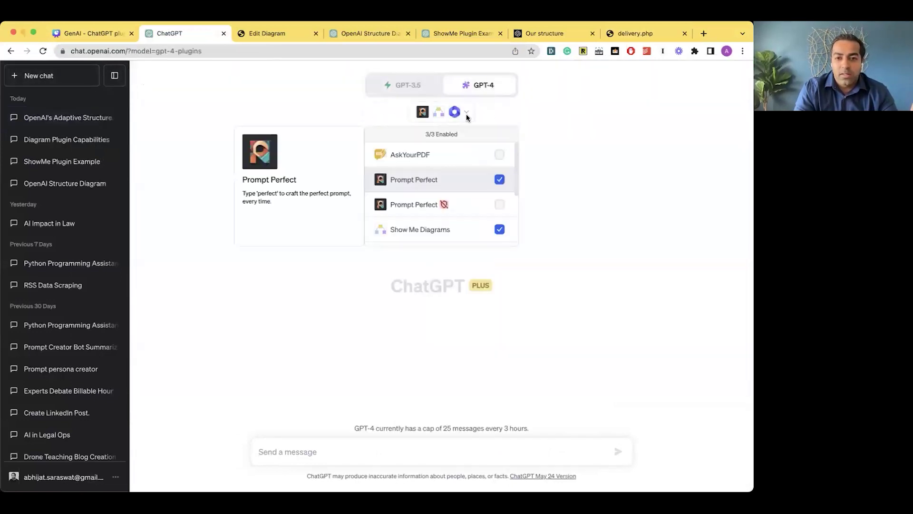
click(500, 180)
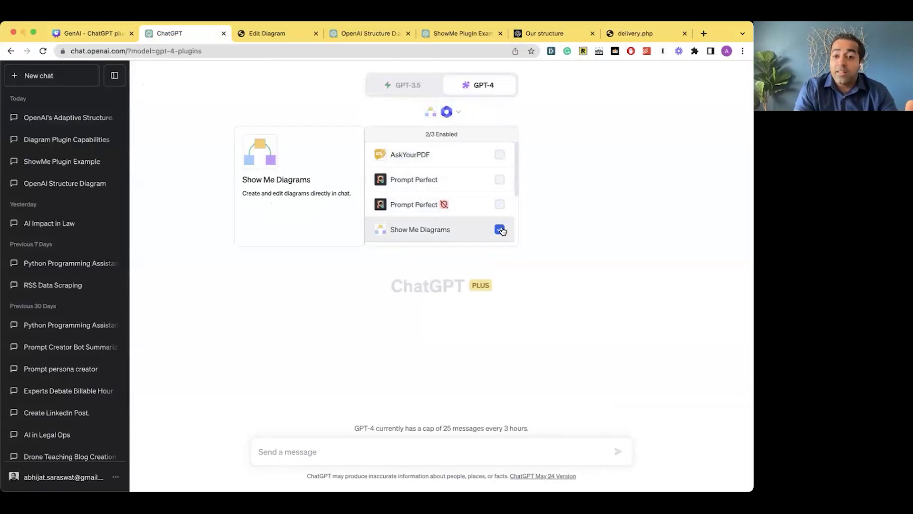
click(499, 229)
click(479, 202)
scroll(482, 205, down, 1)
click(499, 188)
click(500, 213)
scroll(504, 162, up, 1)
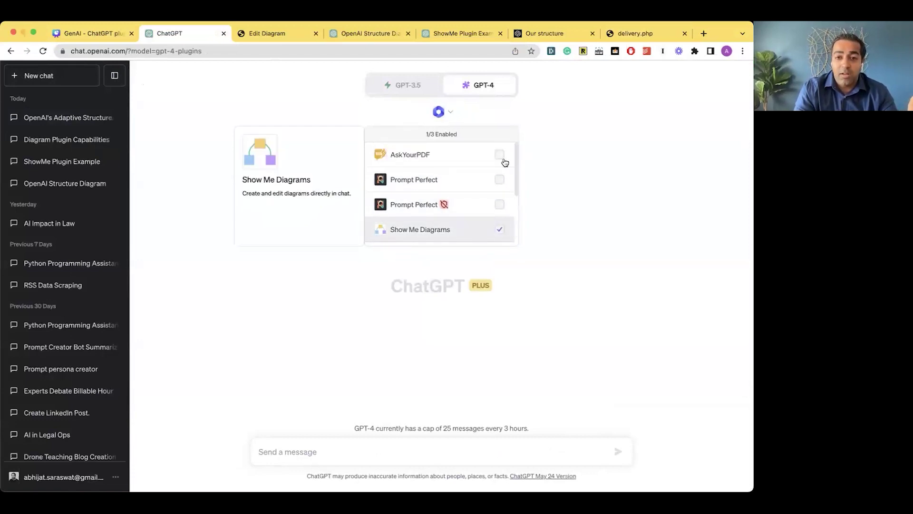
click(500, 155)
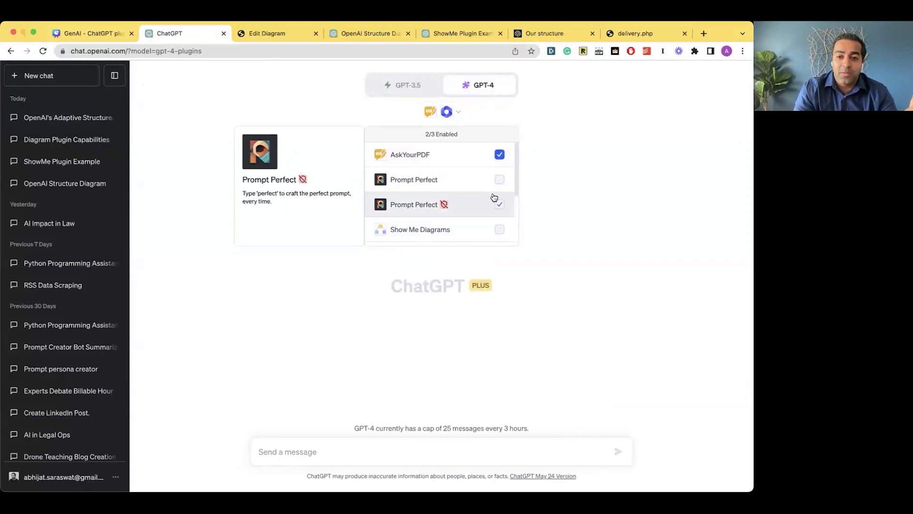
scroll(495, 200, down, 3)
click(321, 390)
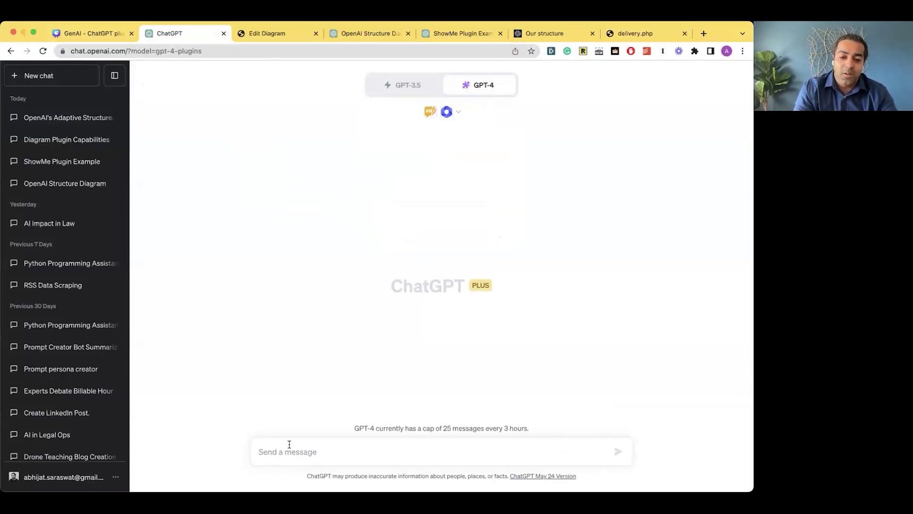
text(I)
key(BackSpace)
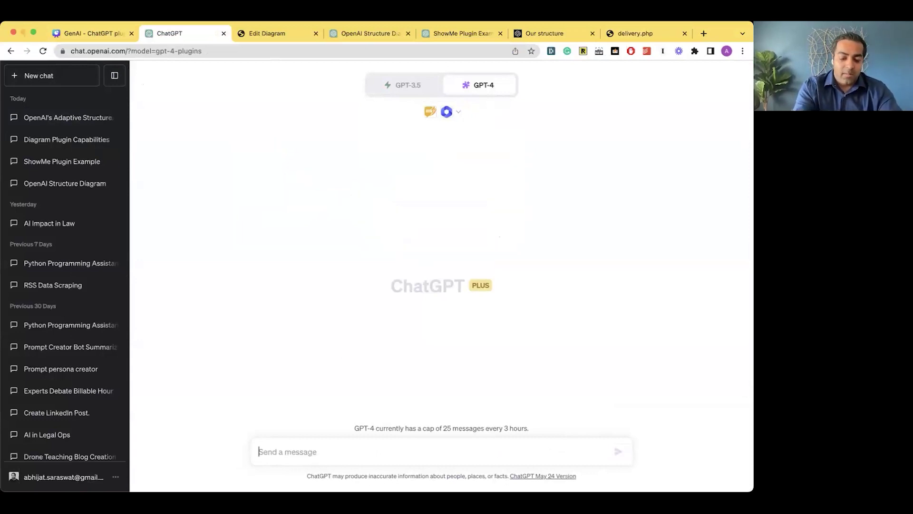
text(Provide )
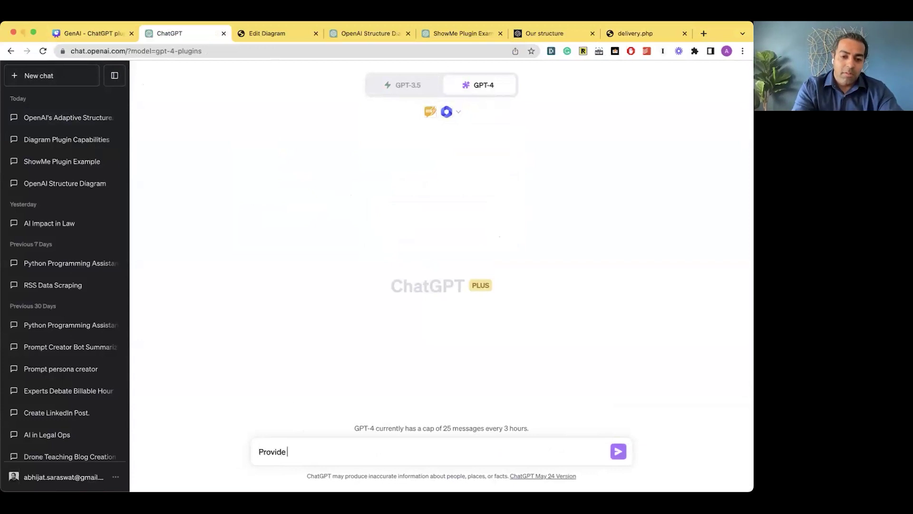
text(me a summary of th)
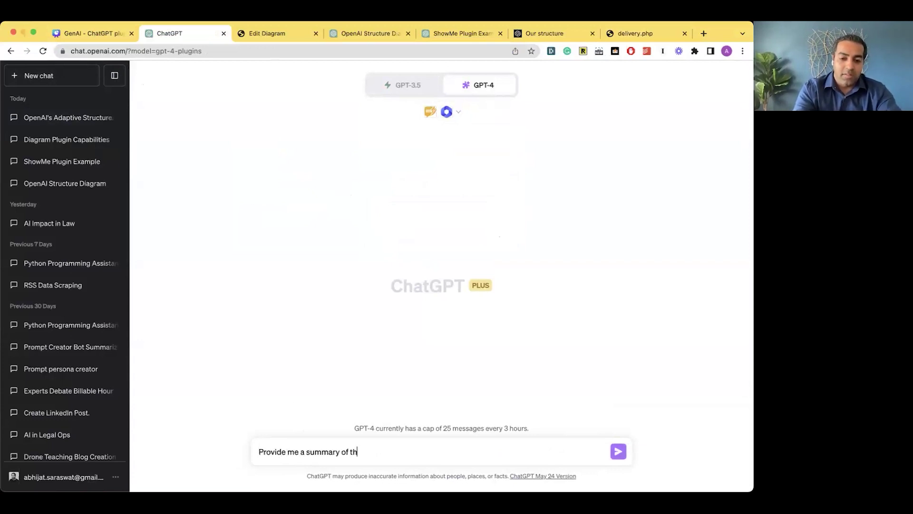
text(is paper, call)
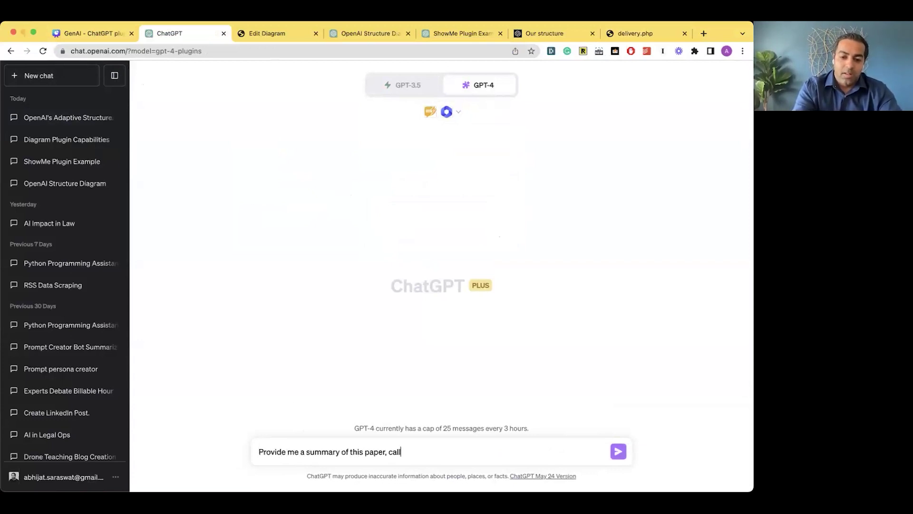
text(ing out the key poinbts)
key(super+a)
- Send the prompt "Act as law firm analyst and provide me with a summary of this paper:" followed by the copied PDF address
text(Act as)
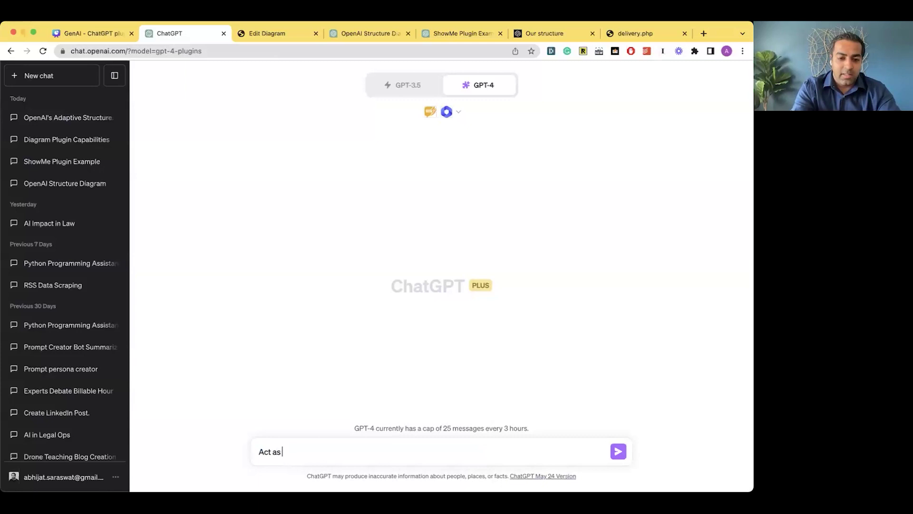
text( law firm anal)
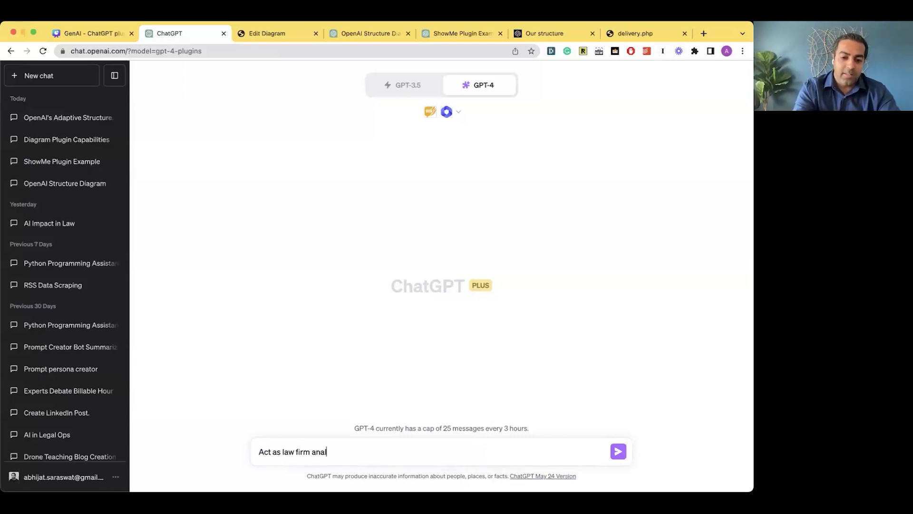
text(yst and provede me with a summary of this paper:)
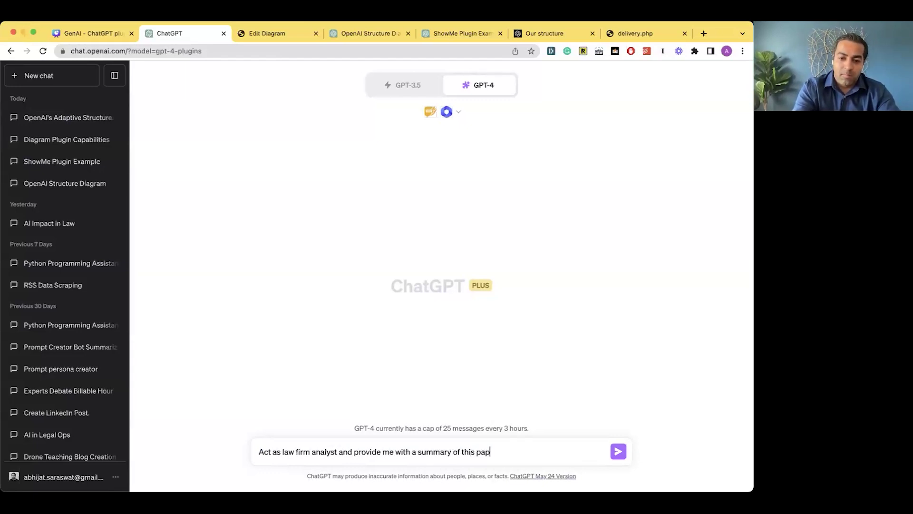
key(super+v)
key(Return)
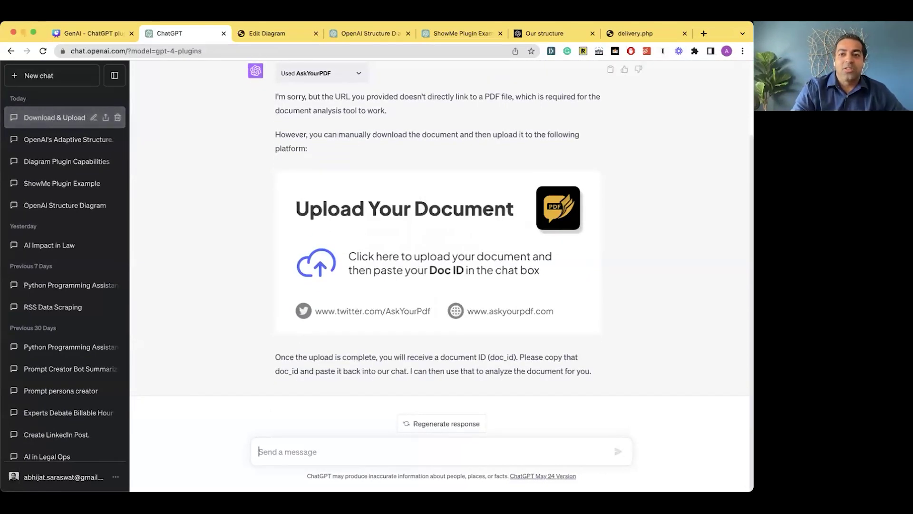
- Check the law firm paper's open PDF page again and return to the ChatGPT conversation
click(614, 34)
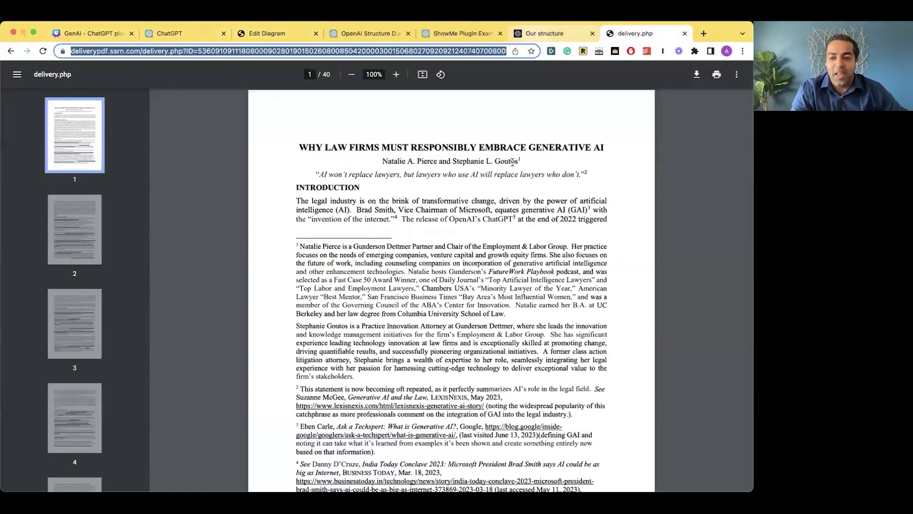
click(171, 35)
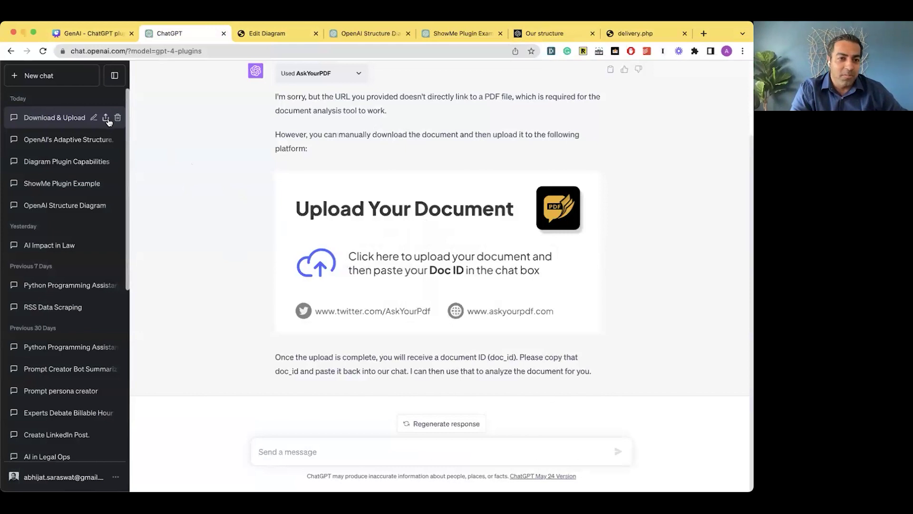
- Look at the earlier ShowMe Plugin Example chat and switch to the Diagram Plugin Capabilities chat
click(39, 75)
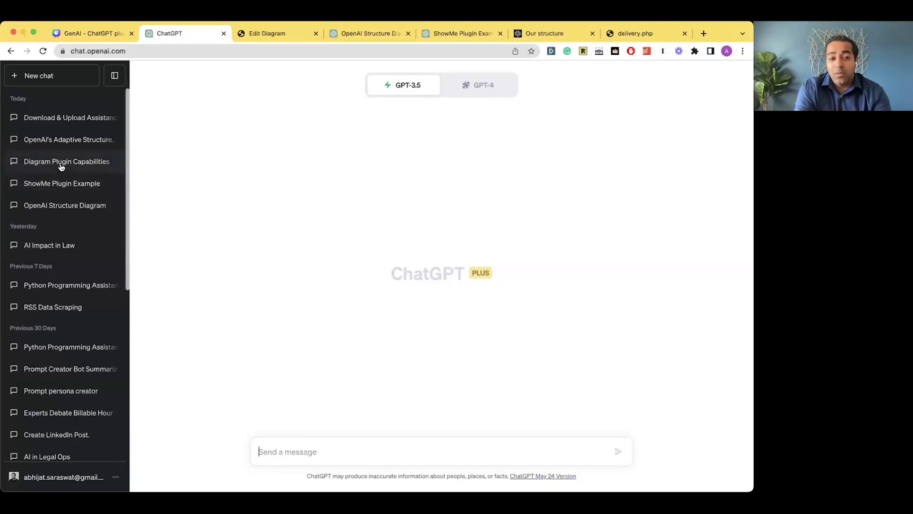
click(50, 184)
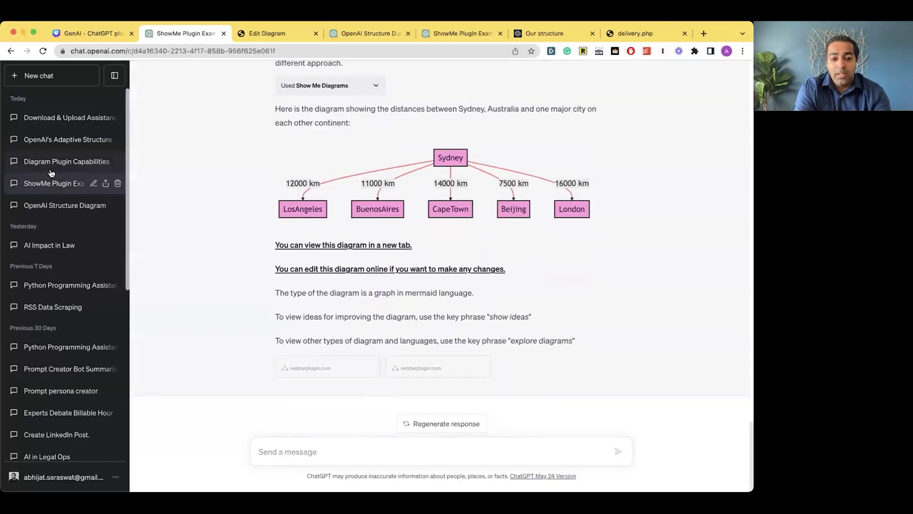
click(59, 169)
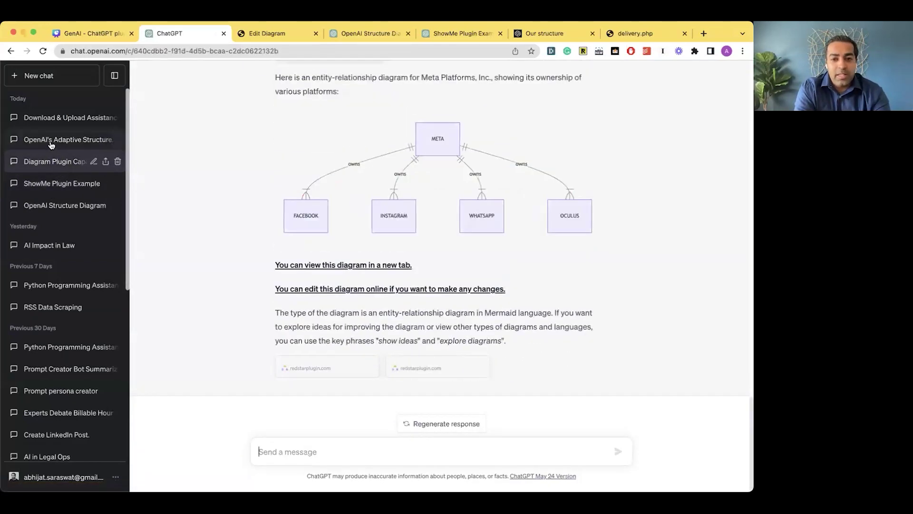
- Write the instruction "Use the text below to provide me with a summary:" in the message without sending it
click(274, 438)
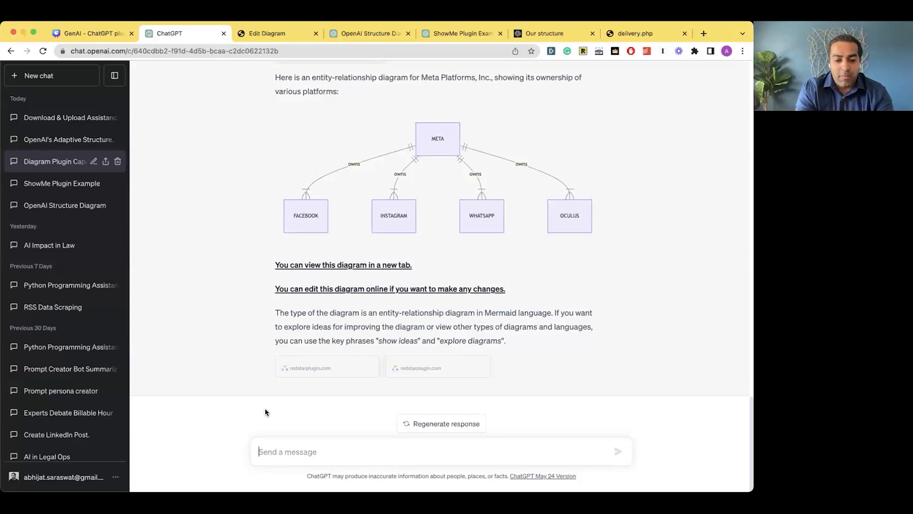
text(Use the text)
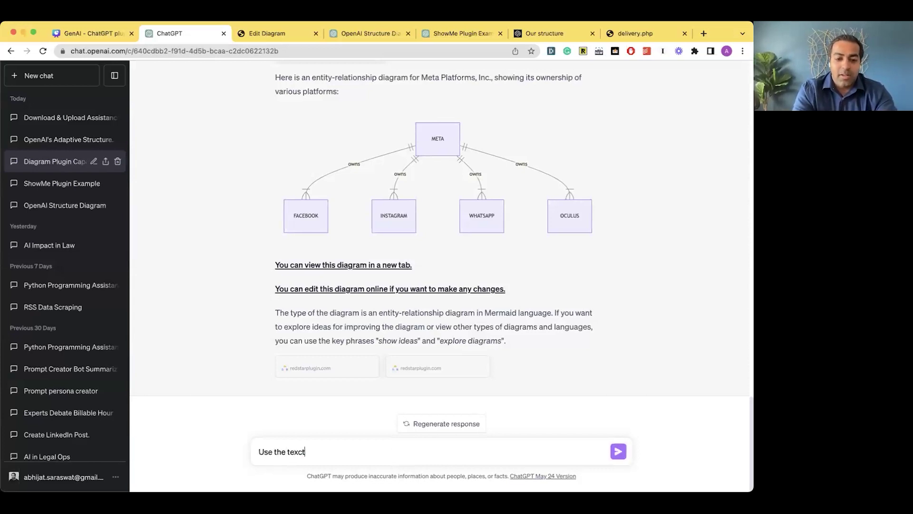
key(BackSpace)
text(t below t)
text(o provide me wi)
text(th a summart of th)
key(BackSpace)
key(BackSpace)
key(BackSpace)
key(BackSpace)
key(BackSpace)
key(BackSpace)
key(BackSpace)
text(y)
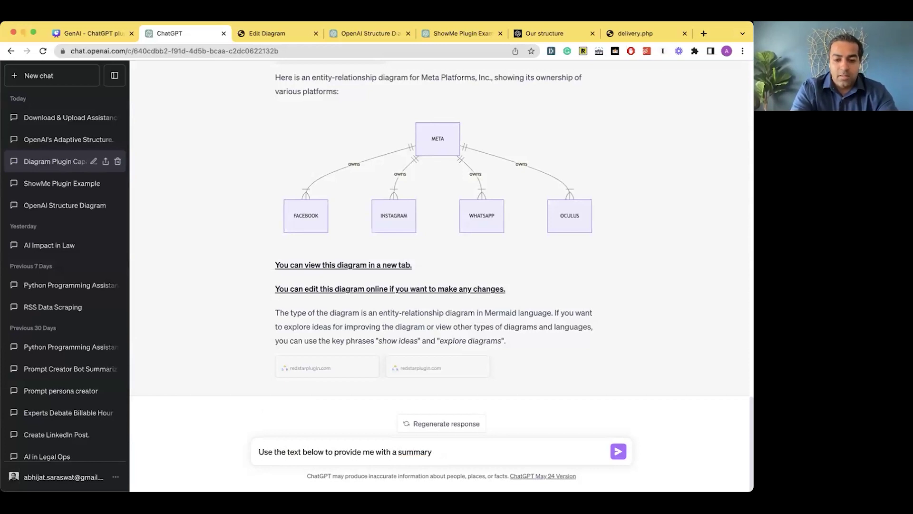
text(:)
- Add two sets of triple quotation marks below the instruction and place the cursor between them
key(shift+Return)
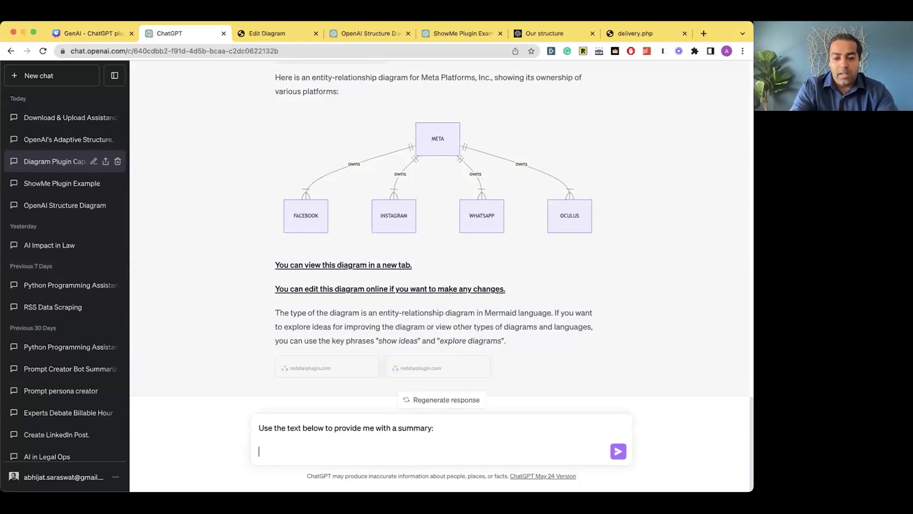
text("""""")
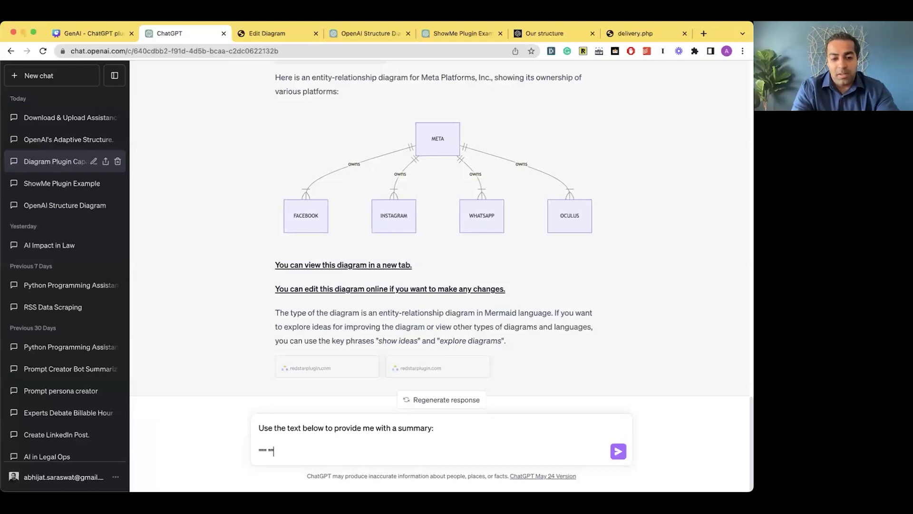
key(Left)
key(Left)
key(Left)
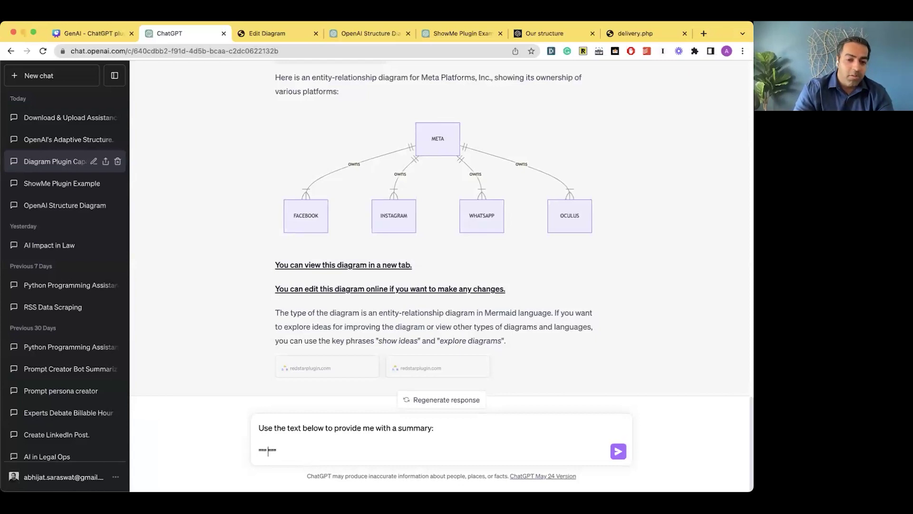
- Highlight the draft's instruction line and quotation-mark placeholder to examine how the summary prompt is structured
drag(257, 424, 434, 428)
click(478, 423)
triple_click(451, 428)
click(444, 428)
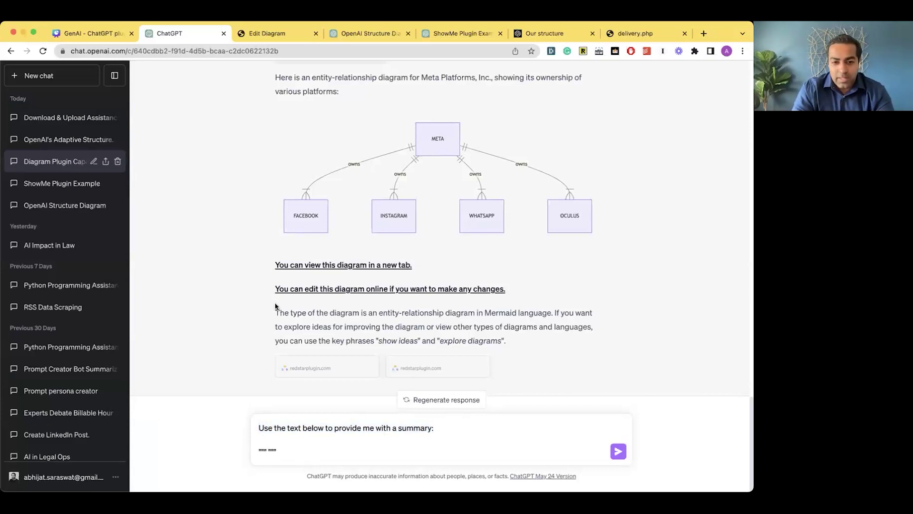
drag(258, 428, 287, 451)
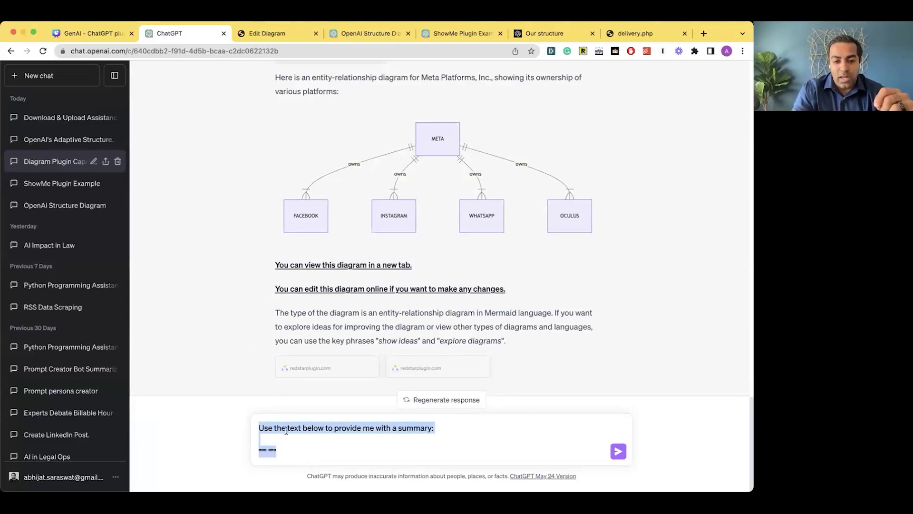
click(286, 433)
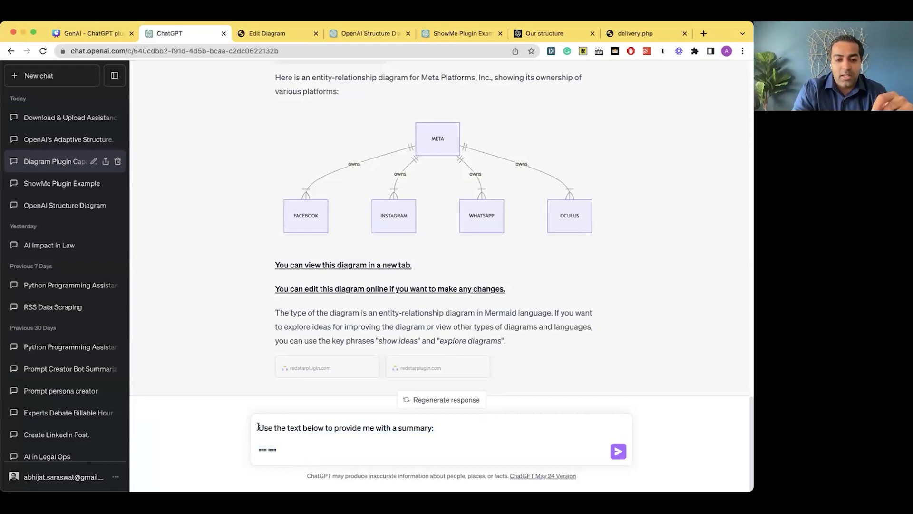
drag(256, 429, 433, 430)
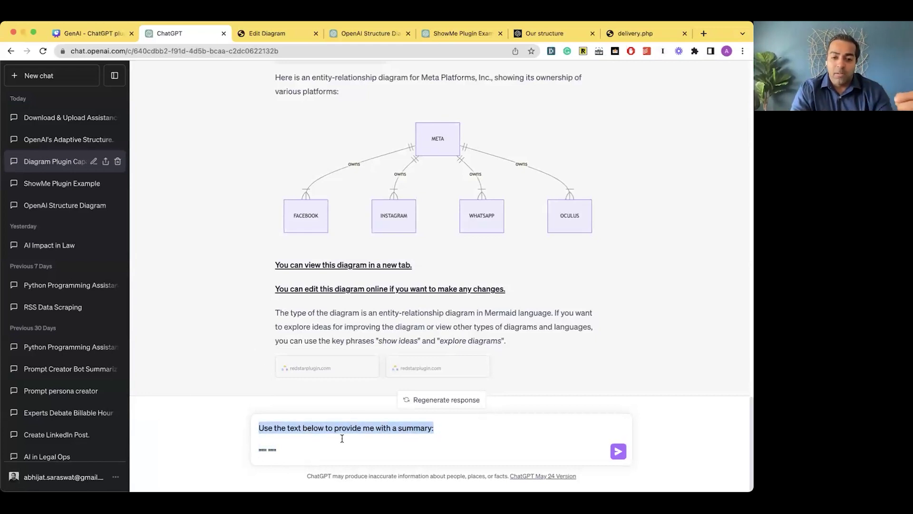
- Append the closing instruction "Use the the content above for the summary" a few lines below the quotation marks
click(329, 448)
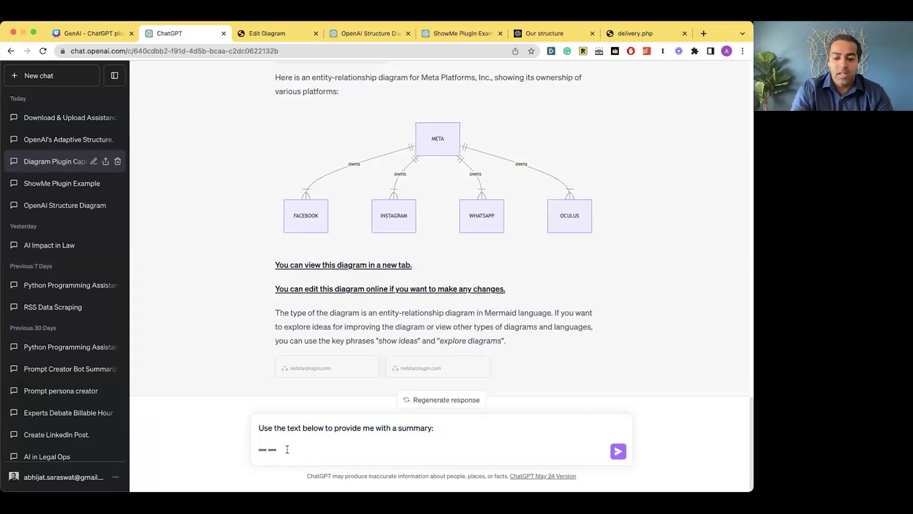
key(shift+Return)
key(shift+Return)
key(shift+Return)
text(U)
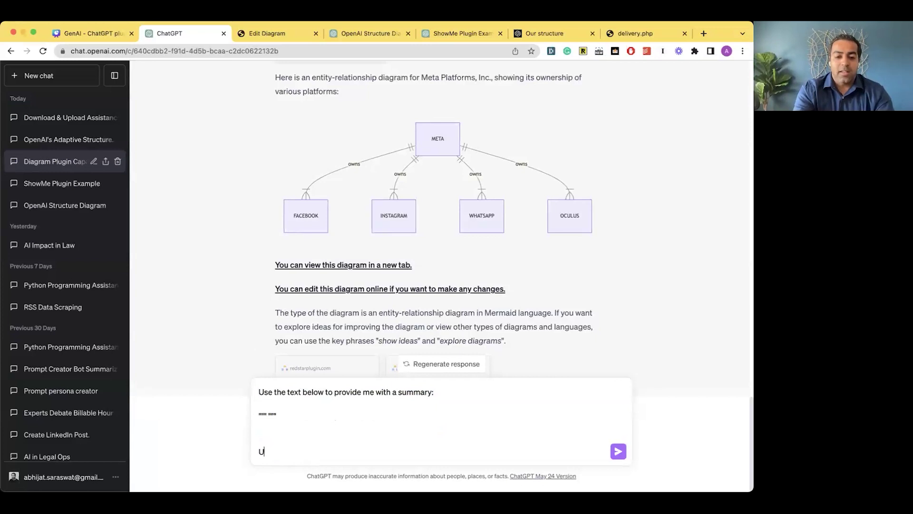
text(se the the conten)
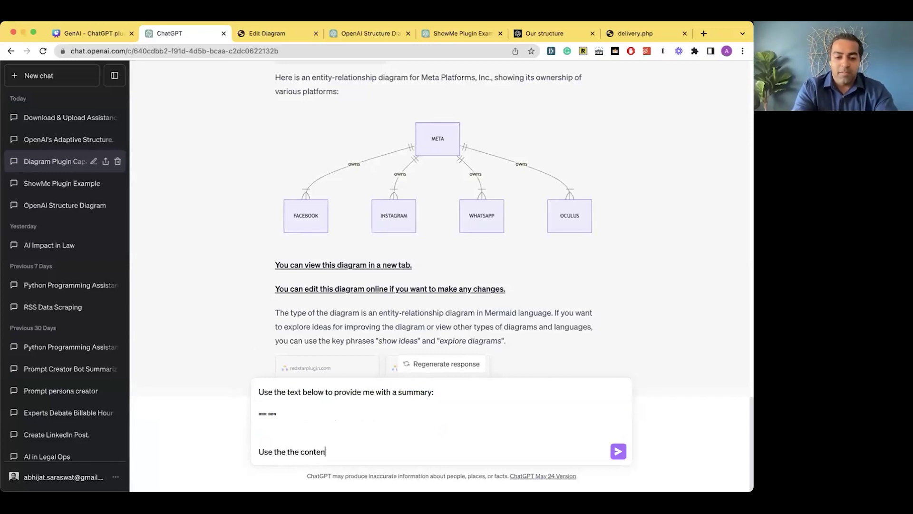
text(t above for th)
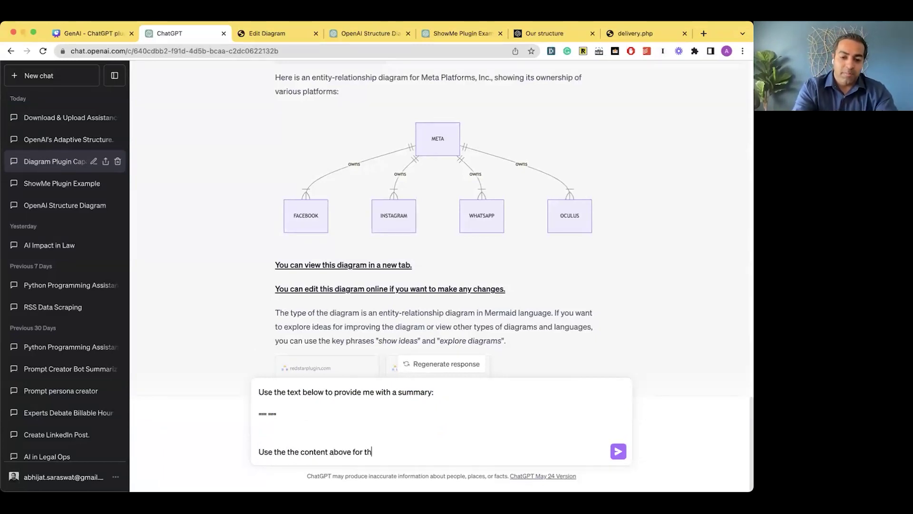
text(e summary)
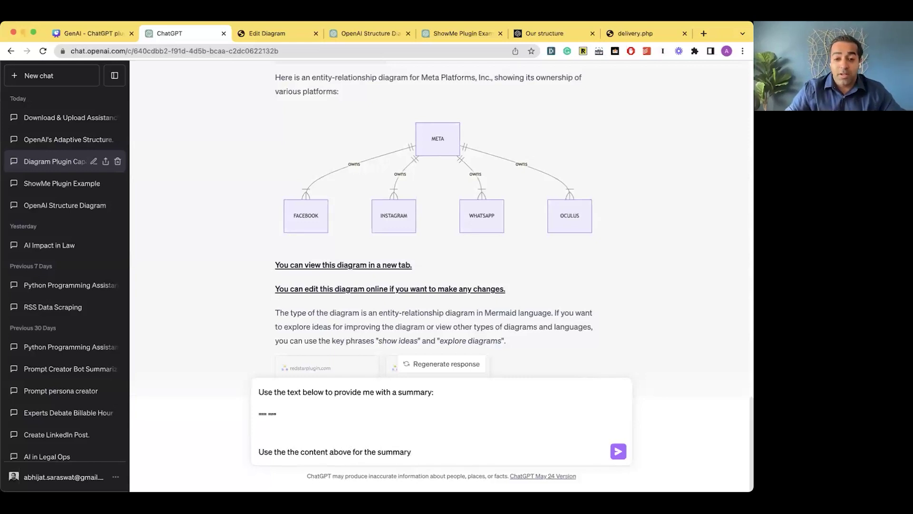